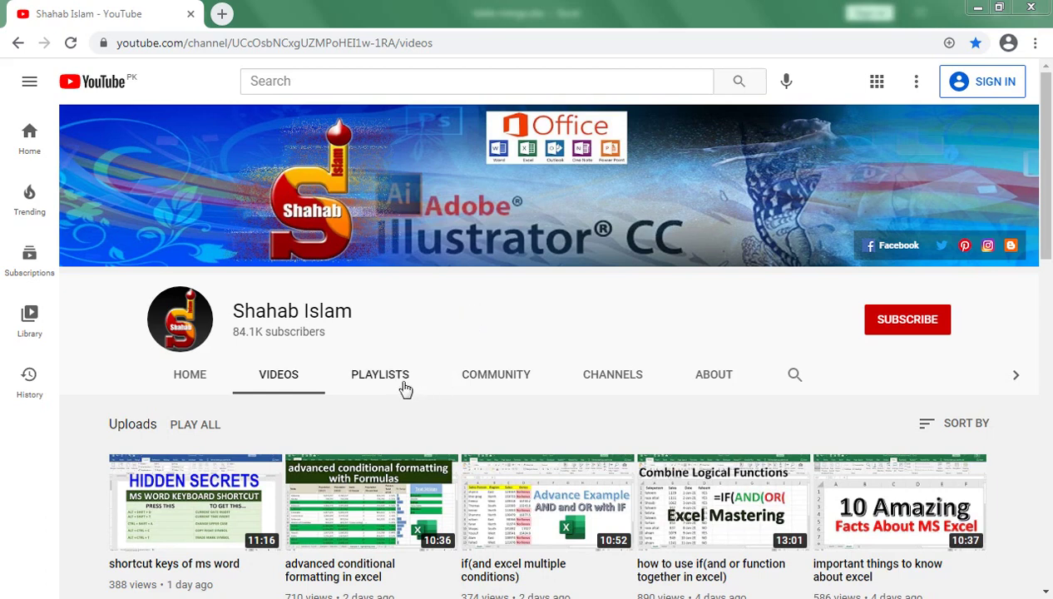
# Switch to the table-merge workbook in Excel and compare the order data on the table1 and table2 sheets
pyautogui.hotkey('alt', 'Tab')
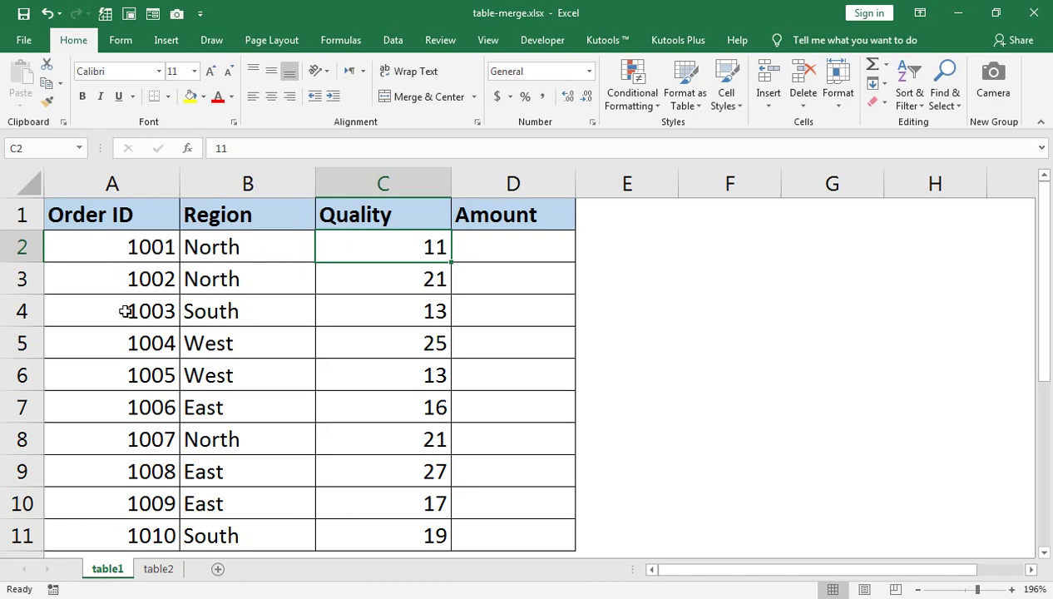
pyautogui.click(162, 568)
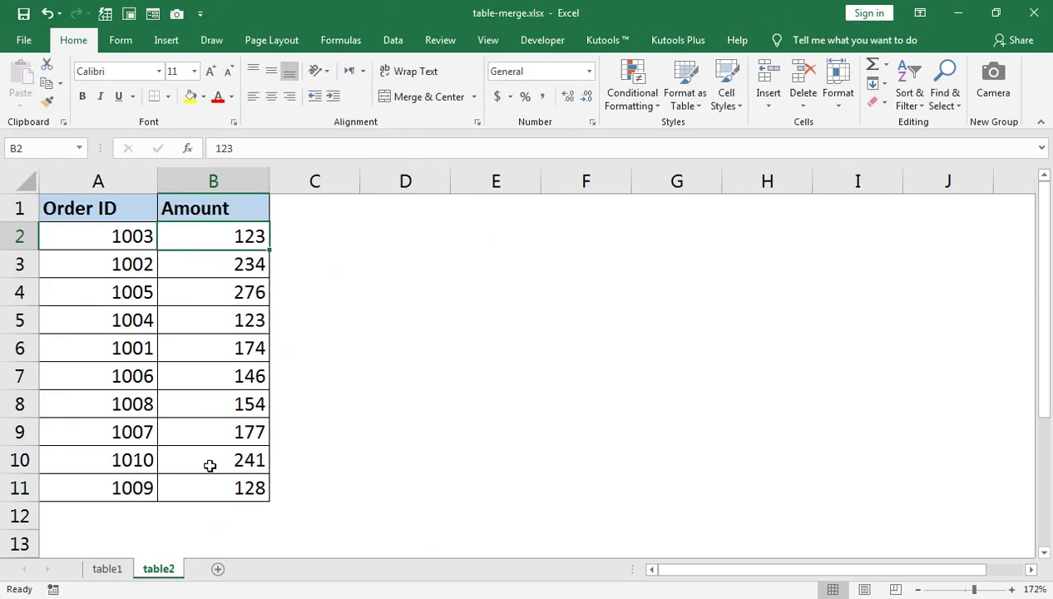
pyautogui.click(109, 569)
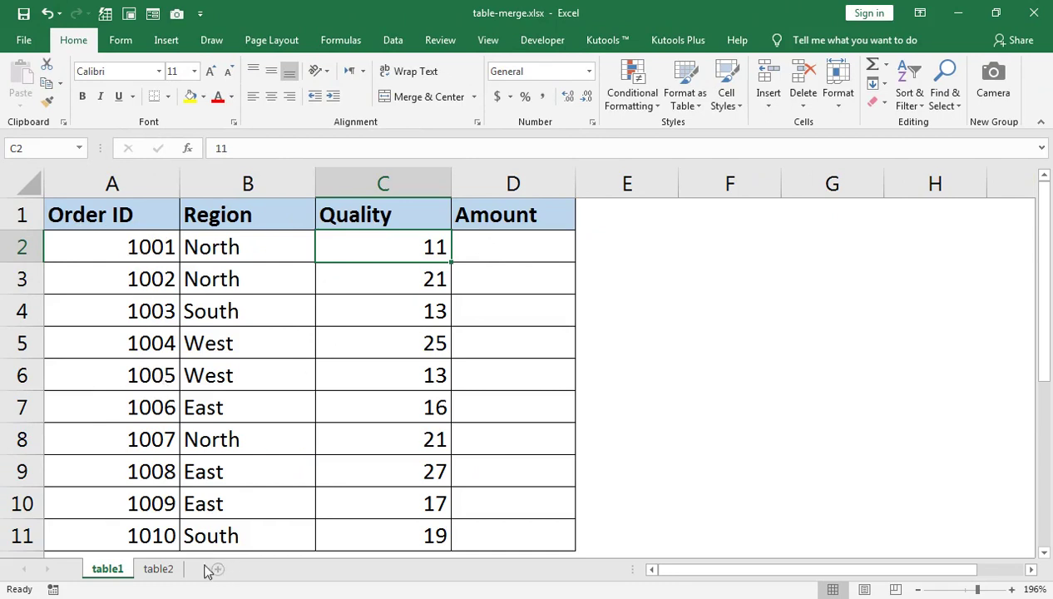
pyautogui.click(158, 569)
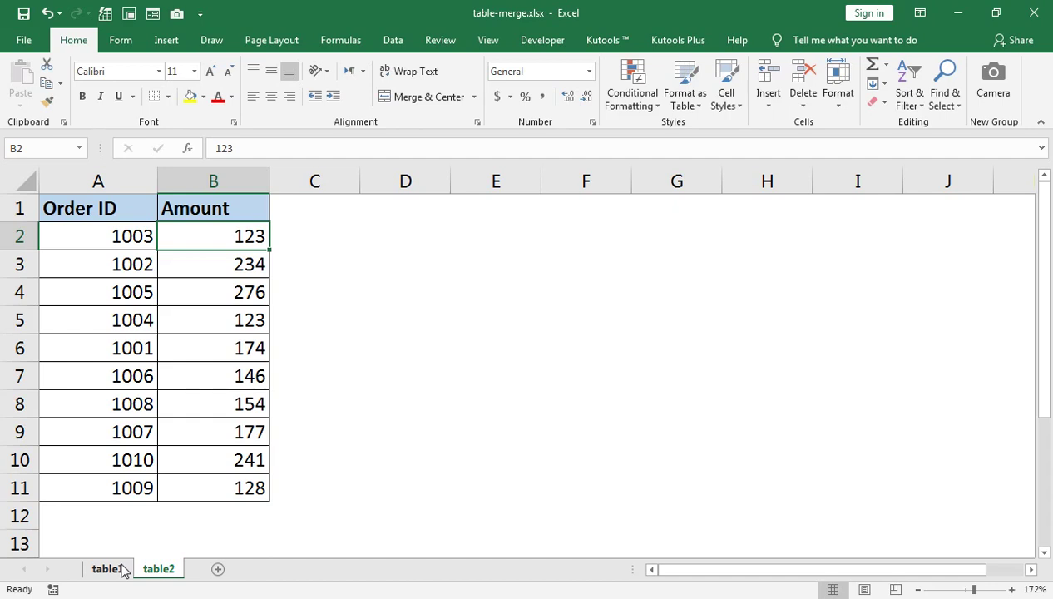
pyautogui.click(122, 569)
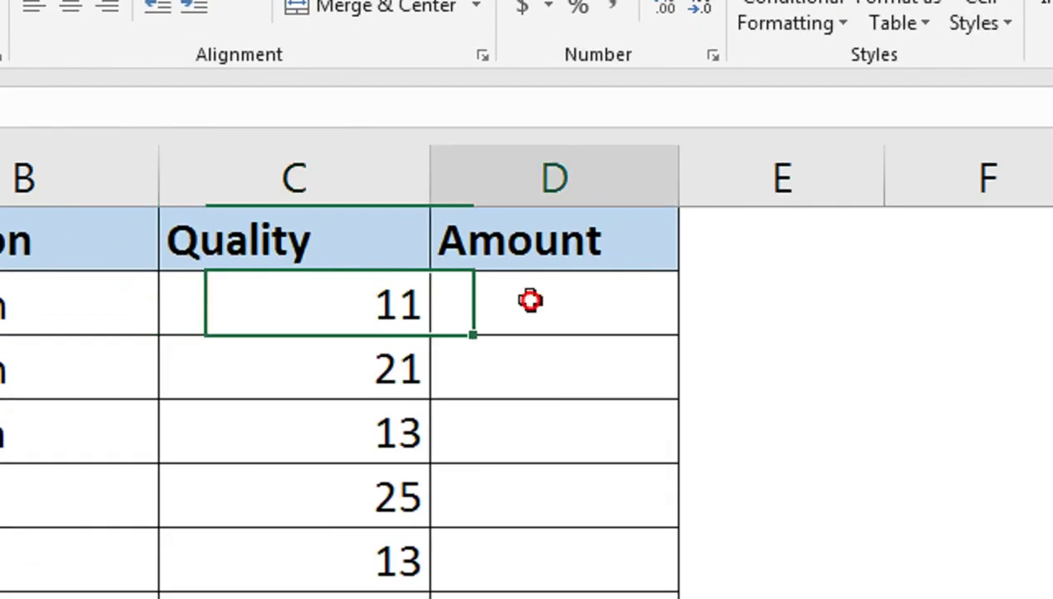
# Start a VLOOKUP formula in cell D2 of the Amount column, using A2 as the lookup value
pyautogui.click(530, 301)
pyautogui.write('=vlo')
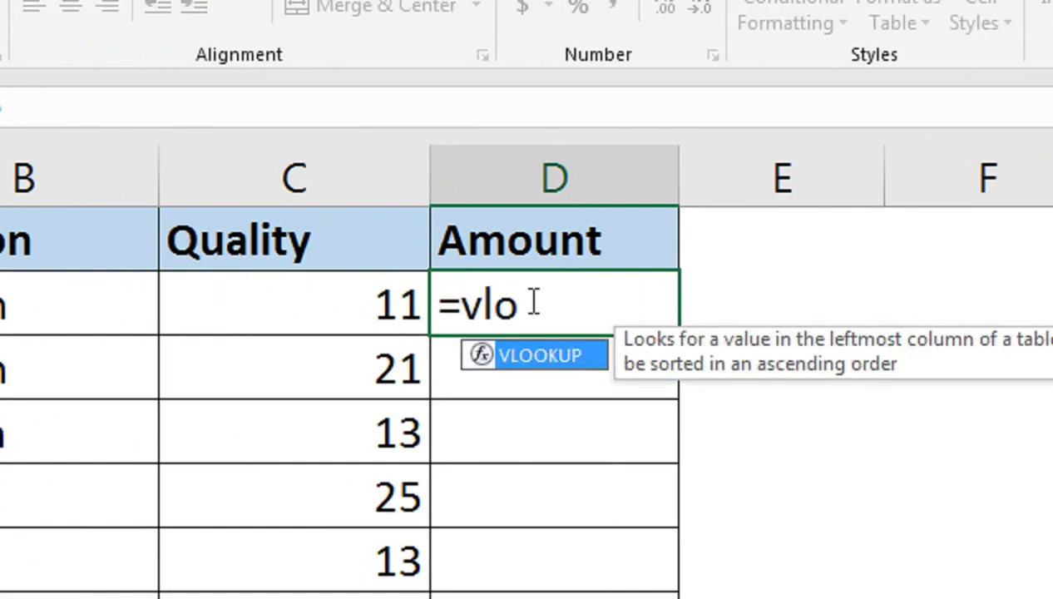
pyautogui.press('Tab')
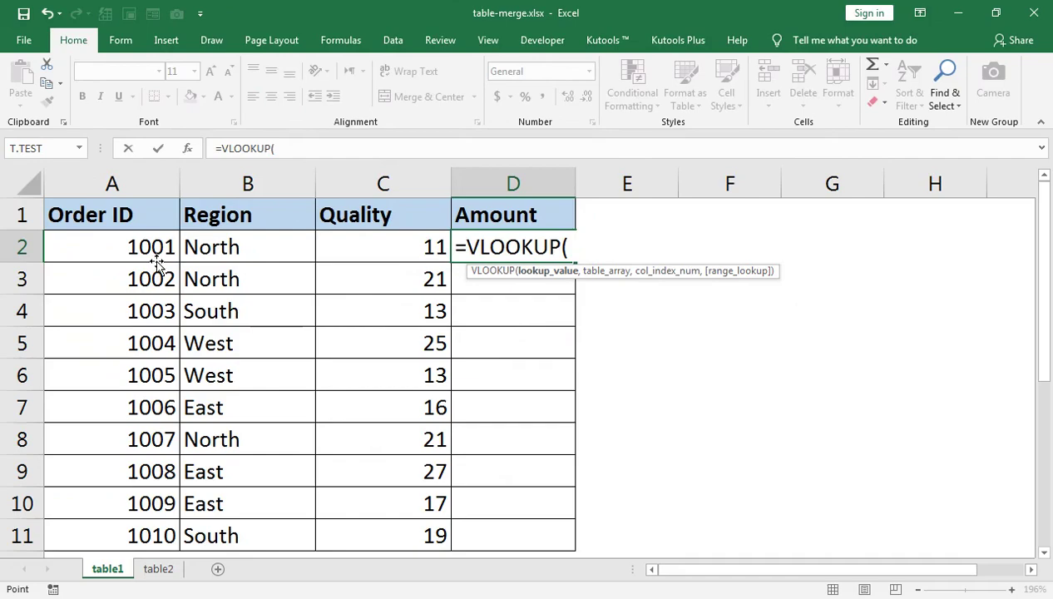
pyautogui.click(142, 243)
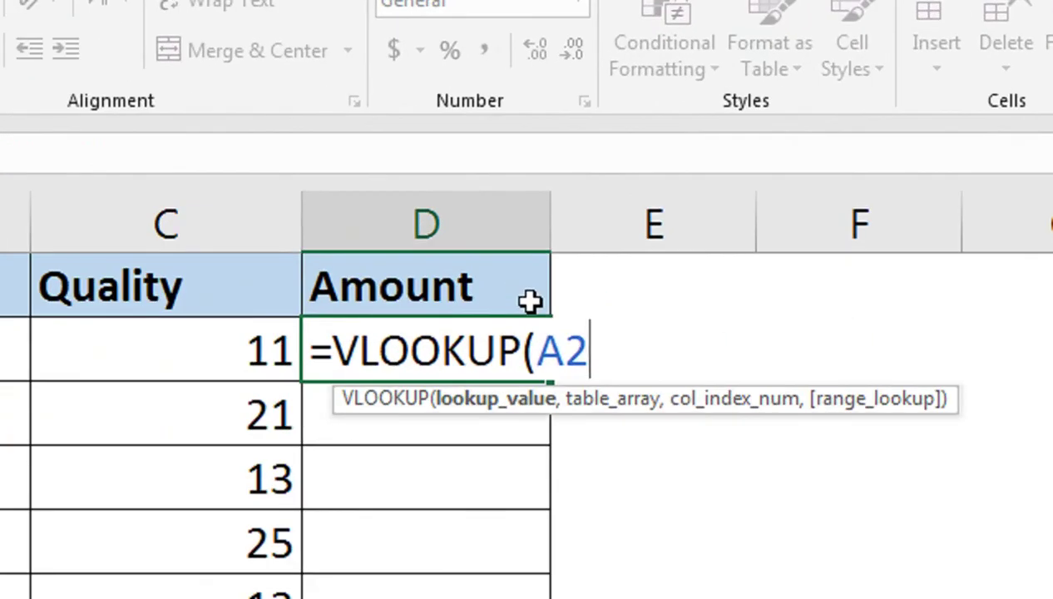
pyautogui.write(',')
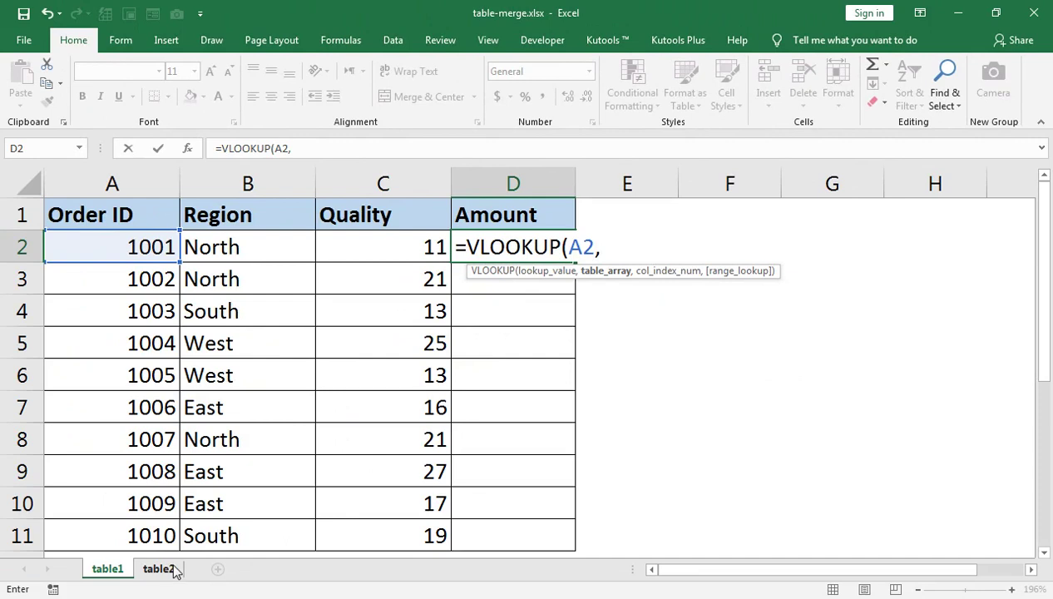
# Set the formula's table array to the absolute range $A$1:$B$11 on the table2 sheet
pyautogui.click(172, 569)
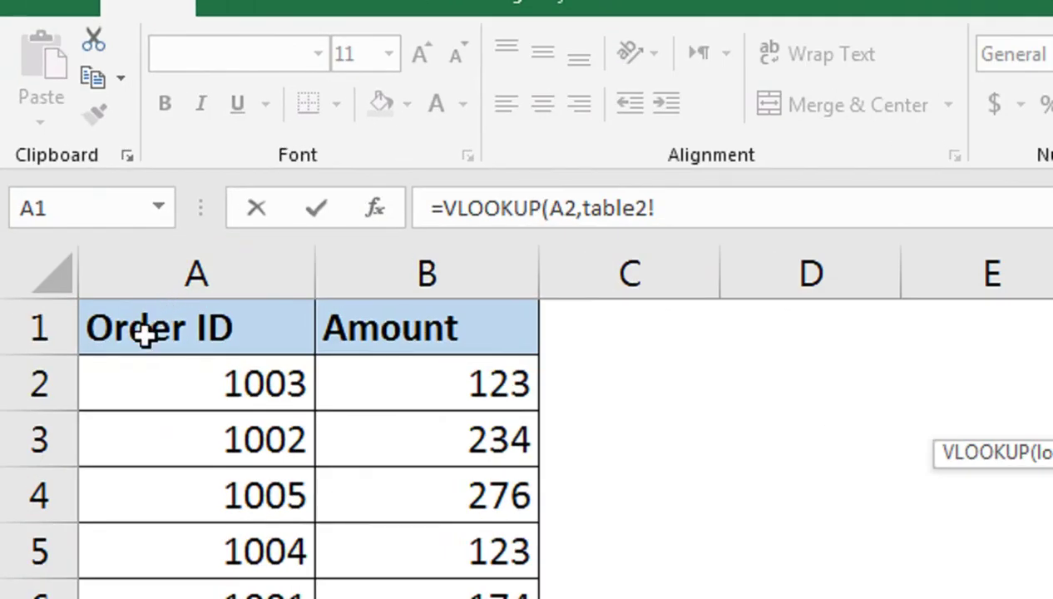
pyautogui.click(73, 210)
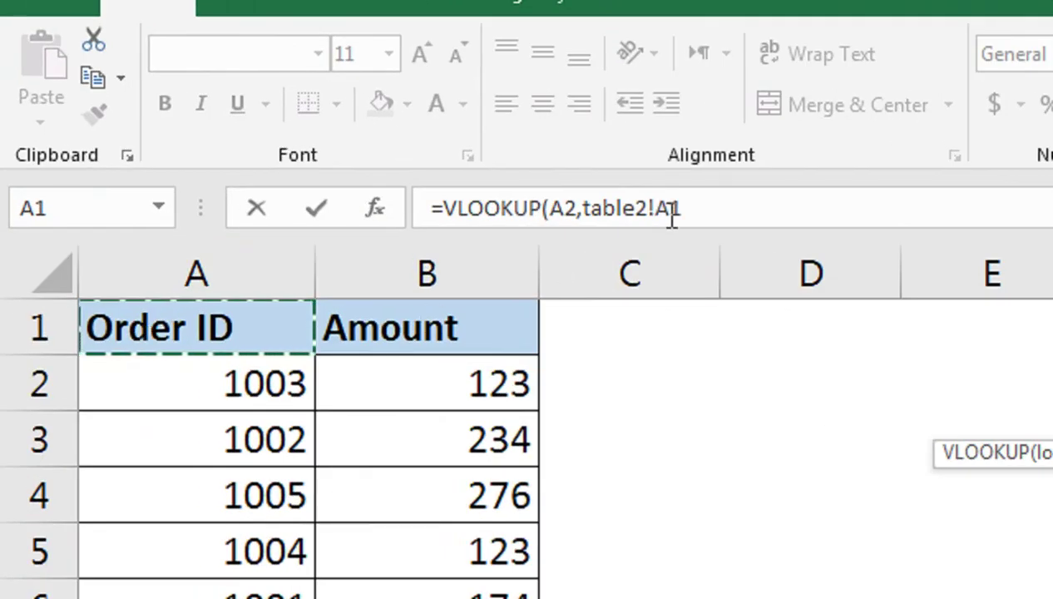
pyautogui.hotkey('shift', 'Right')
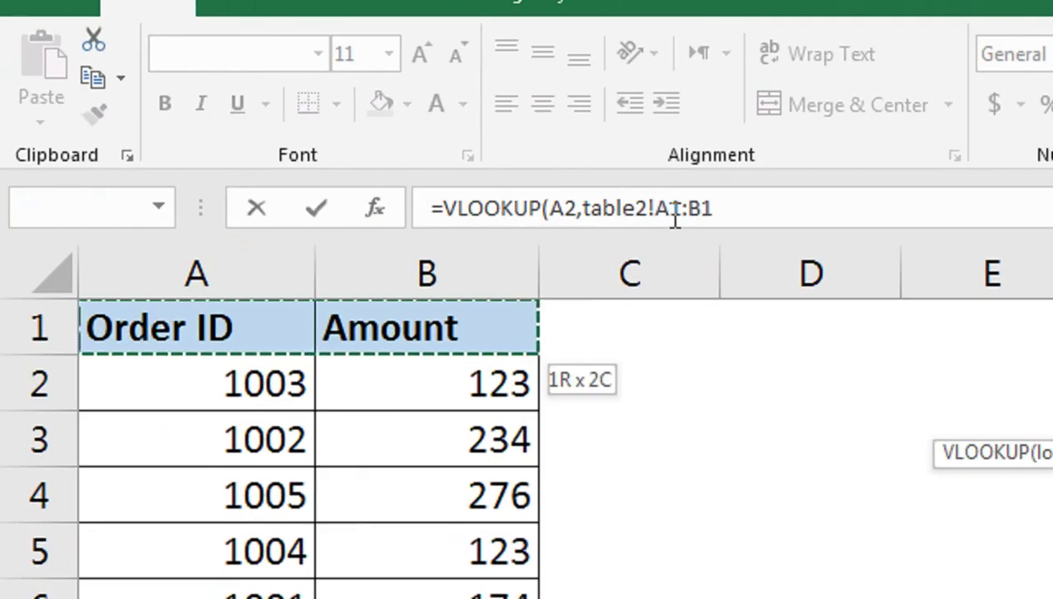
pyautogui.write('1')
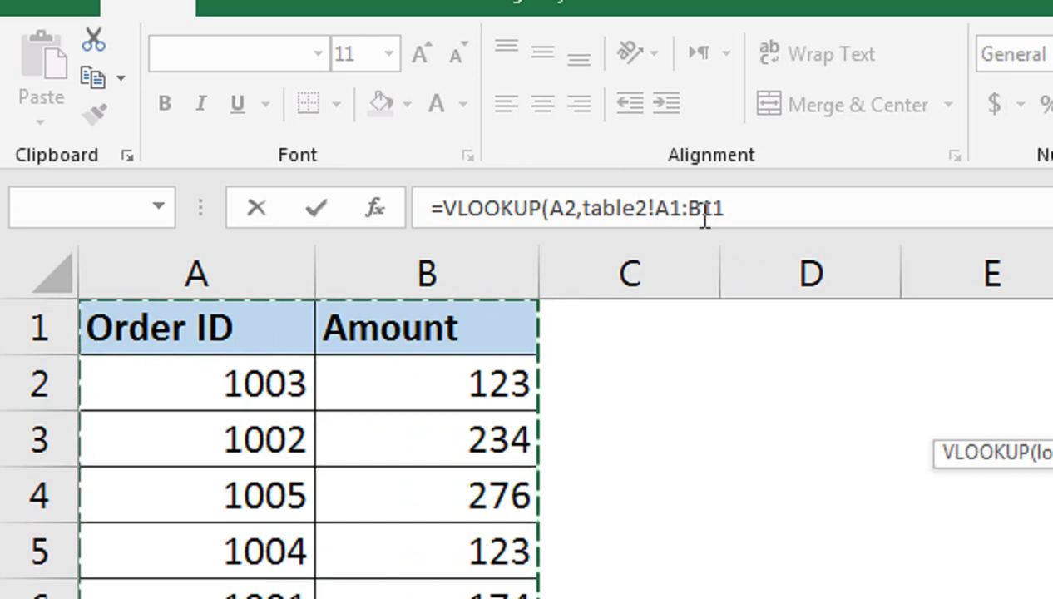
pyautogui.press('F4')
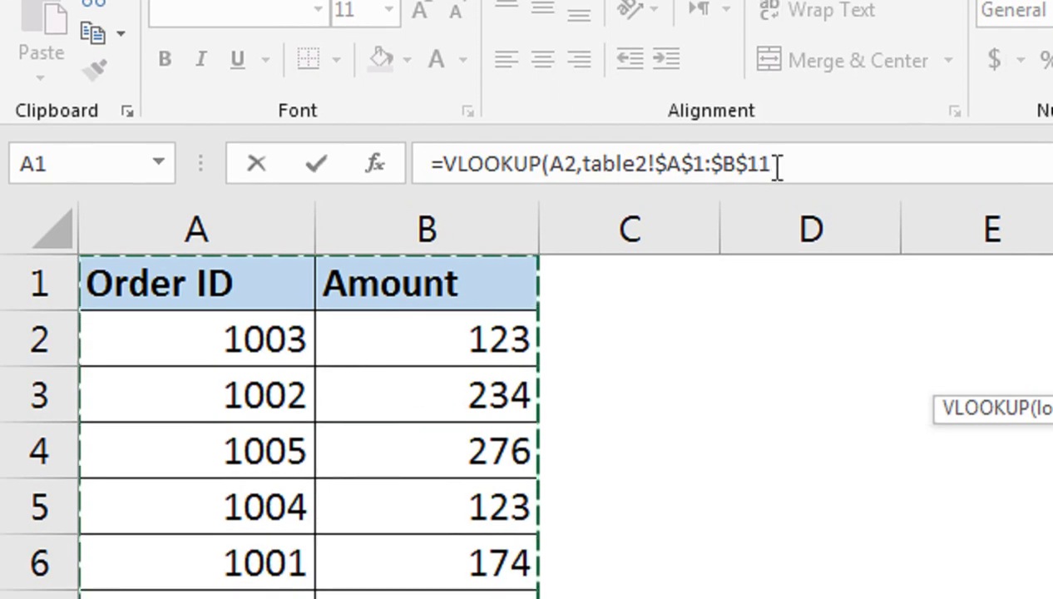
pyautogui.write(',')
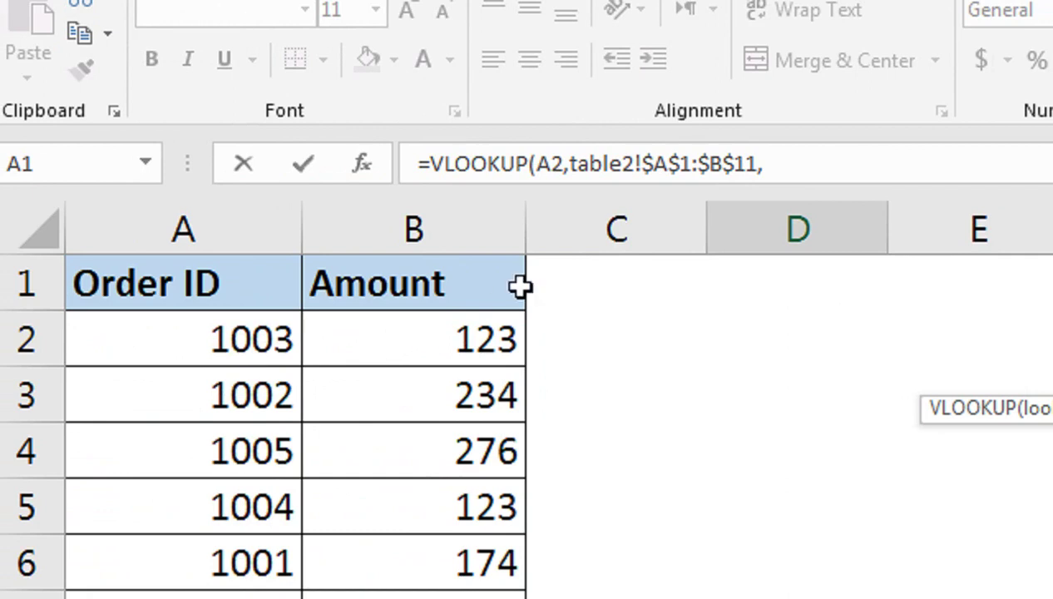
# Complete the VLOOKUP formula with column index 2 and FALSE for an exact match
pyautogui.write('2,')
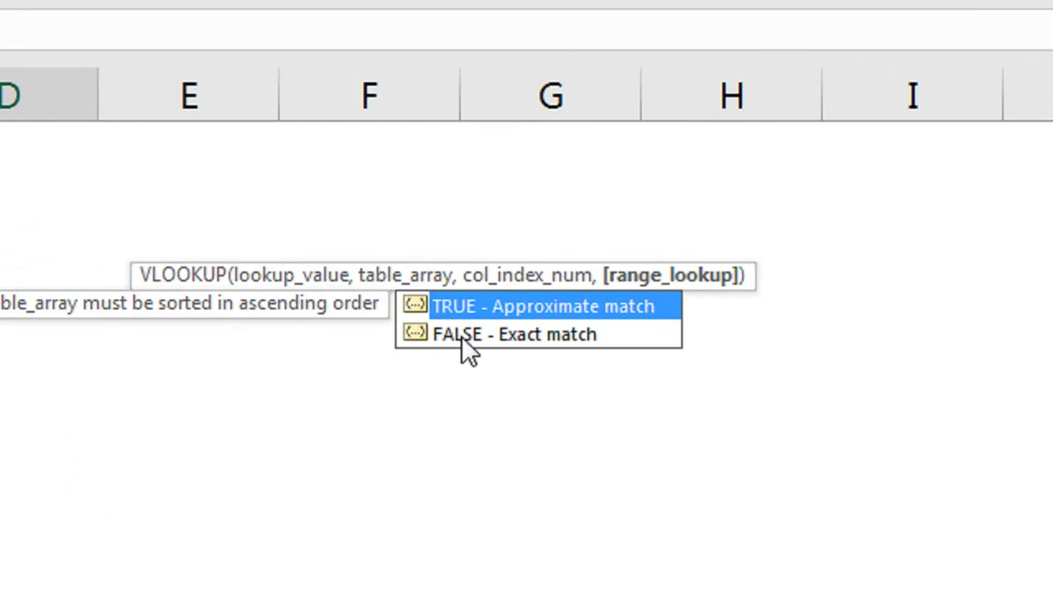
pyautogui.click(462, 335)
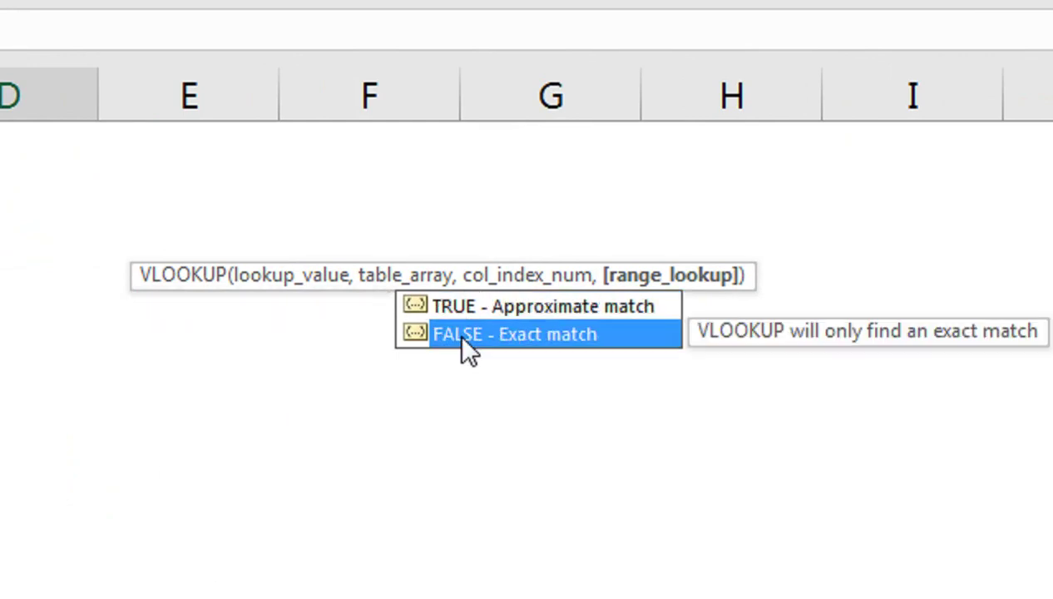
pyautogui.doubleClick(462, 336)
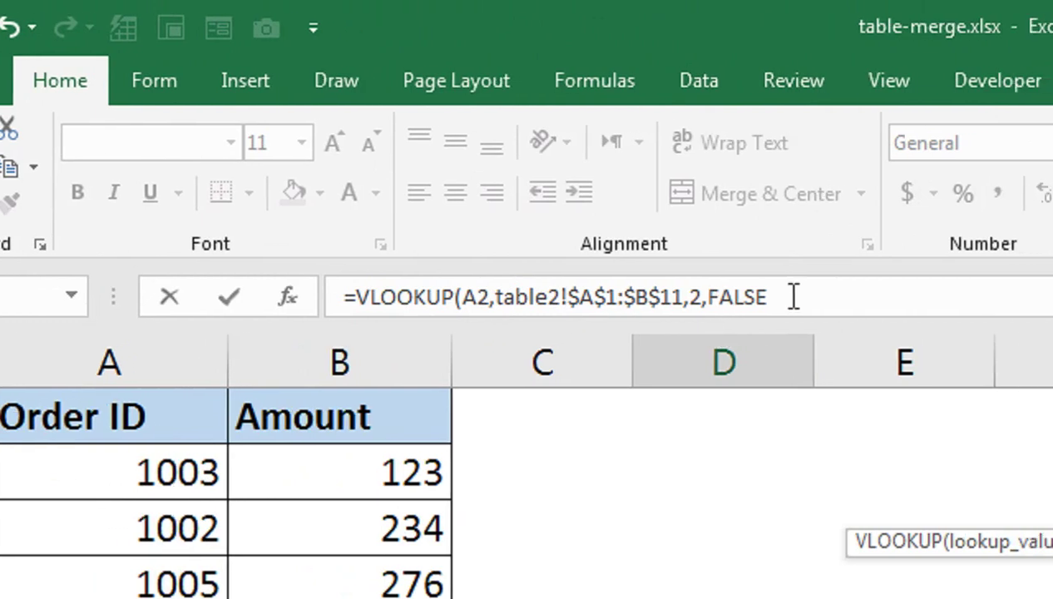
pyautogui.write(')')
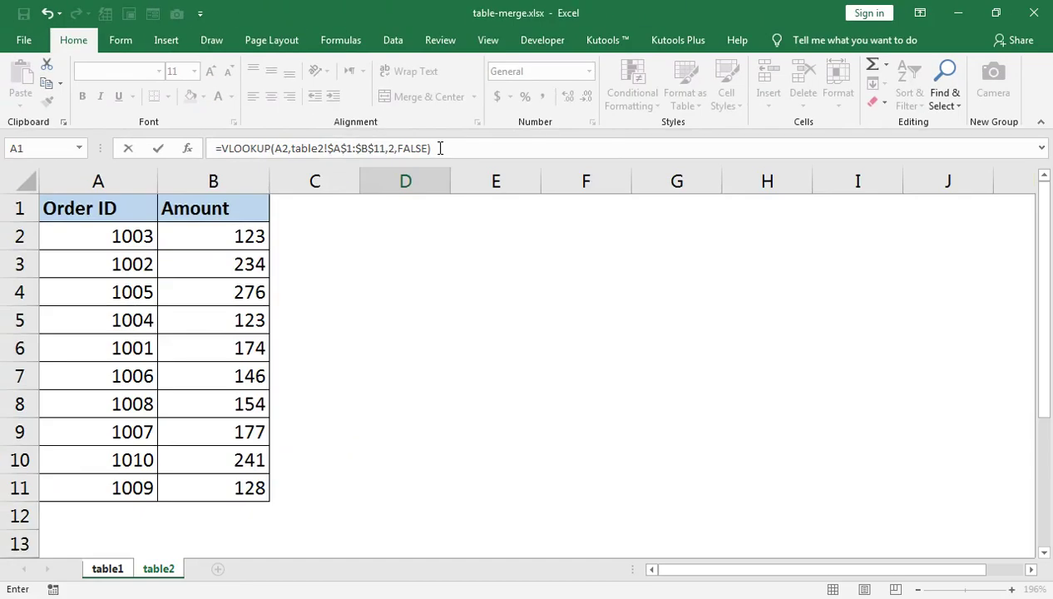
pyautogui.press('Return')
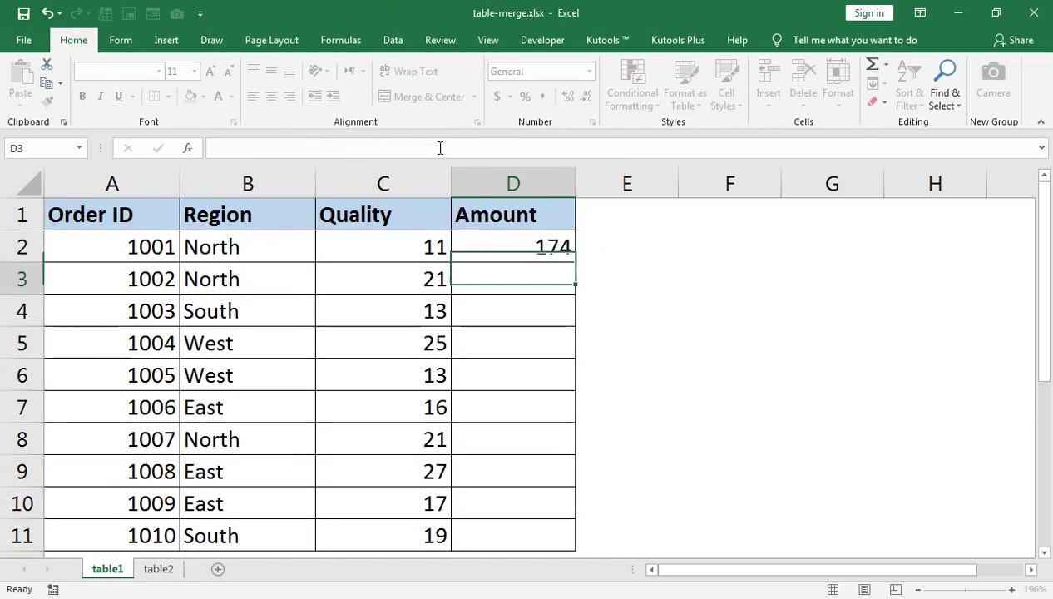
# Fill the VLOOKUP formula from D2 down through D11 and compare the amounts with the table2 sheet
pyautogui.click(520, 252)
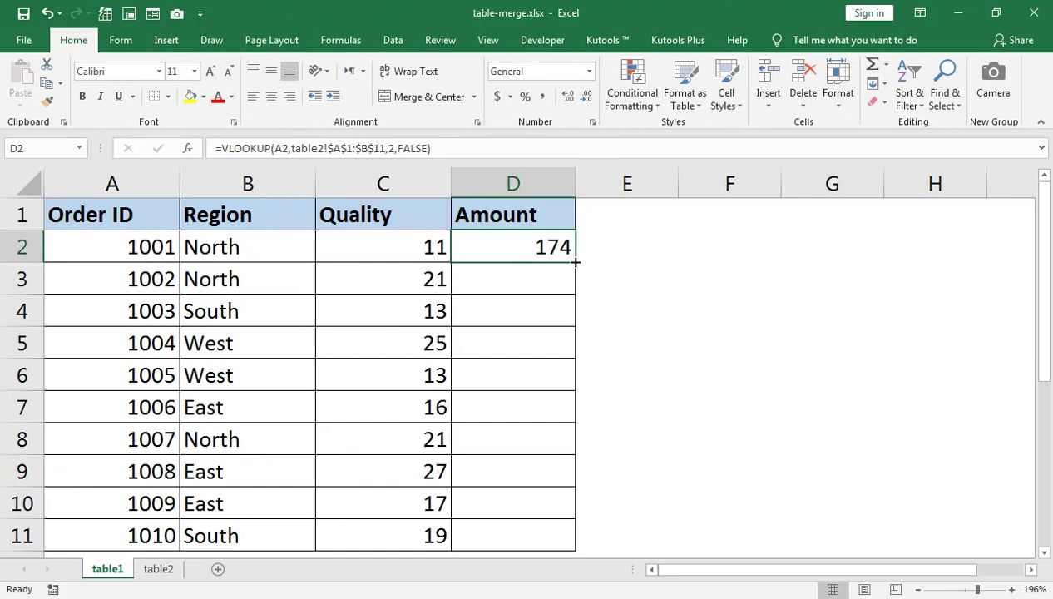
pyautogui.doubleClick(574, 263)
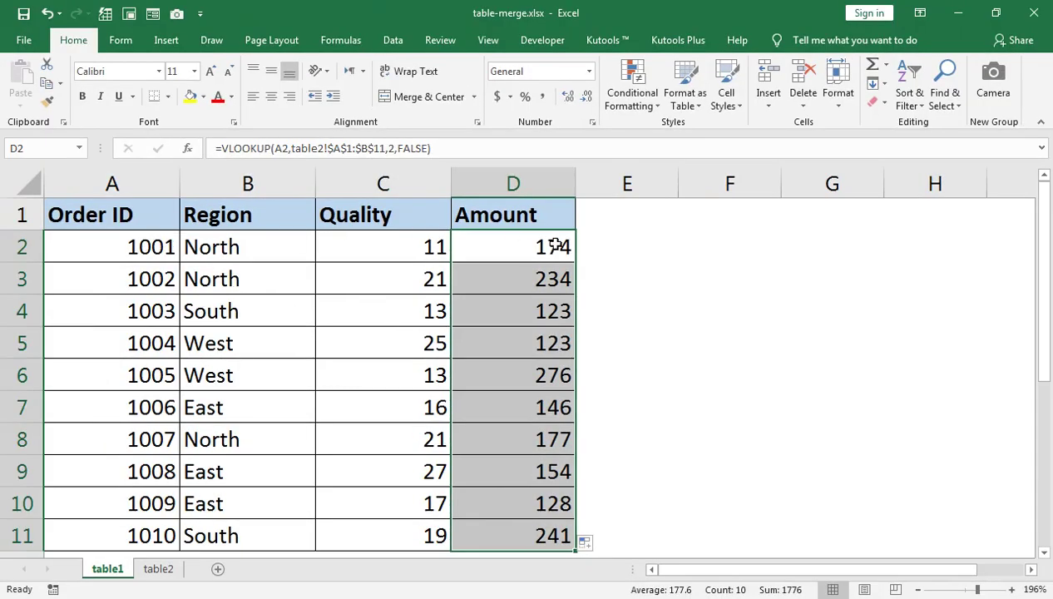
pyautogui.click(148, 570)
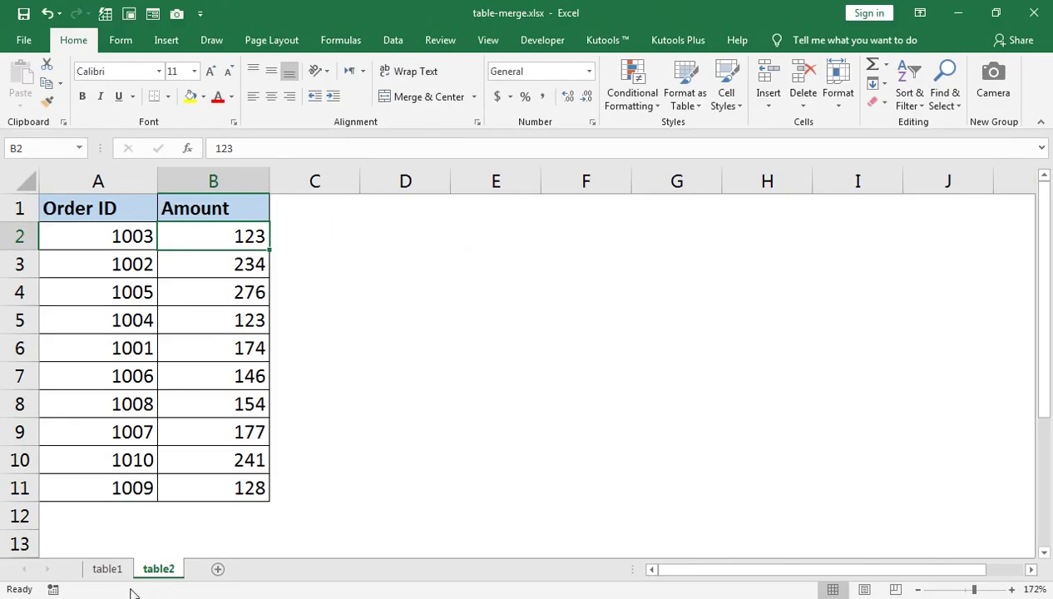
pyautogui.click(106, 569)
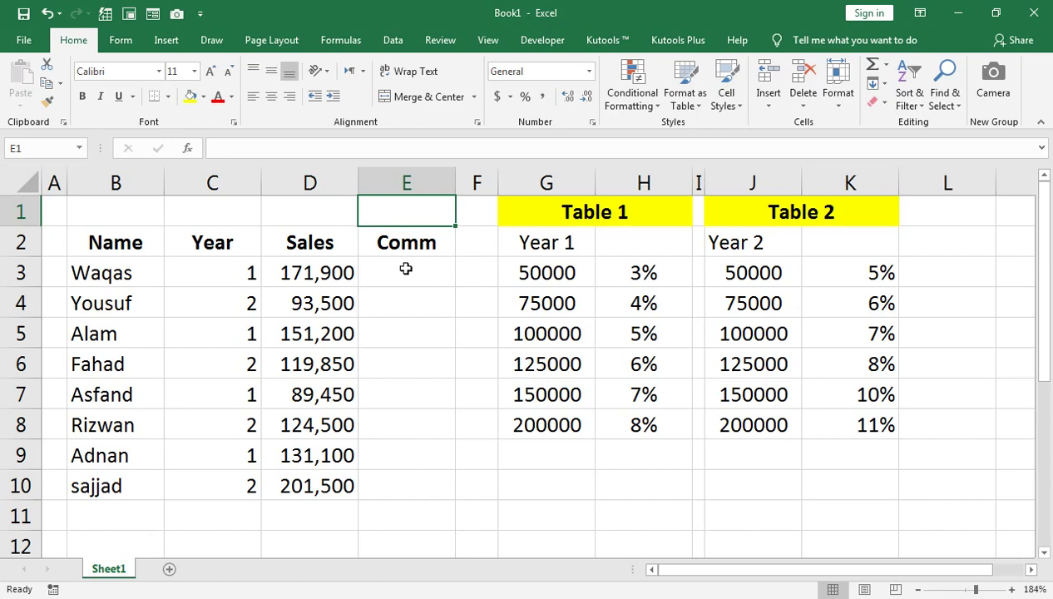
# Name the Year 1 sales and commission rate range G3:H8 as TABLE1
pyautogui.click(406, 268)
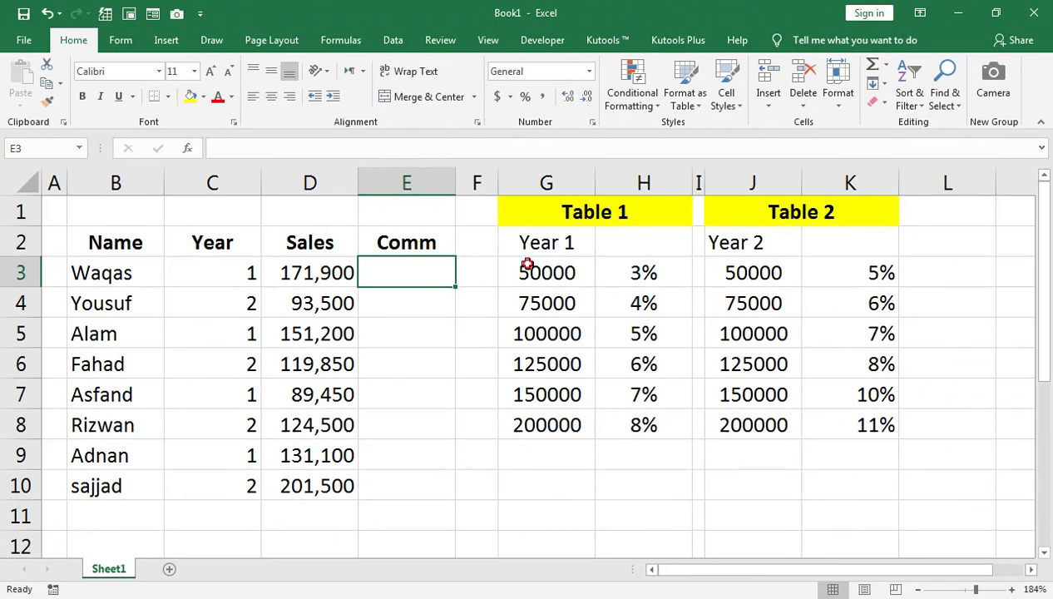
pyautogui.click(527, 264)
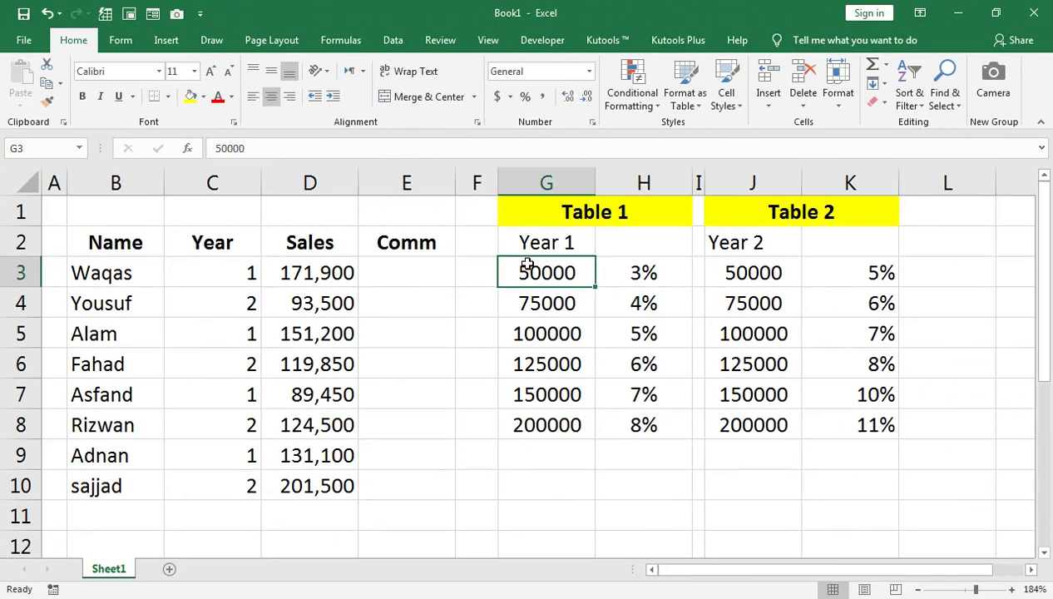
pyautogui.hotkey('shift', 'Right')
pyautogui.hotkey('shift', 'Down')
pyautogui.hotkey('shift', 'Down')
pyautogui.hotkey('shift', 'Down')
pyautogui.hotkey('shift', 'Down')
pyautogui.hotkey('shift', 'Down')
pyautogui.hotkey('shift', 'Down')
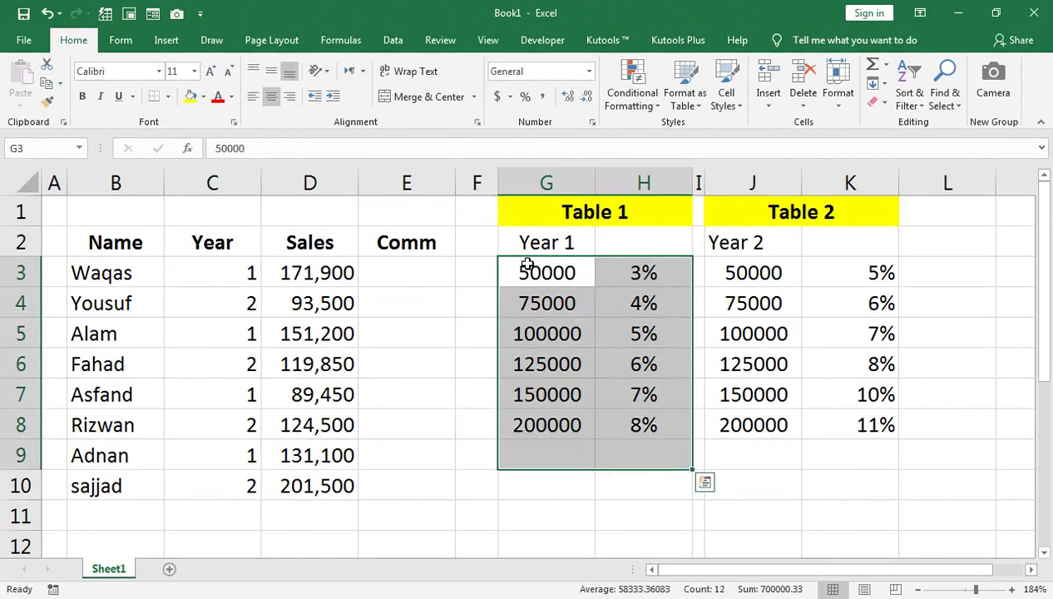
pyautogui.hotkey('shift', 'Up')
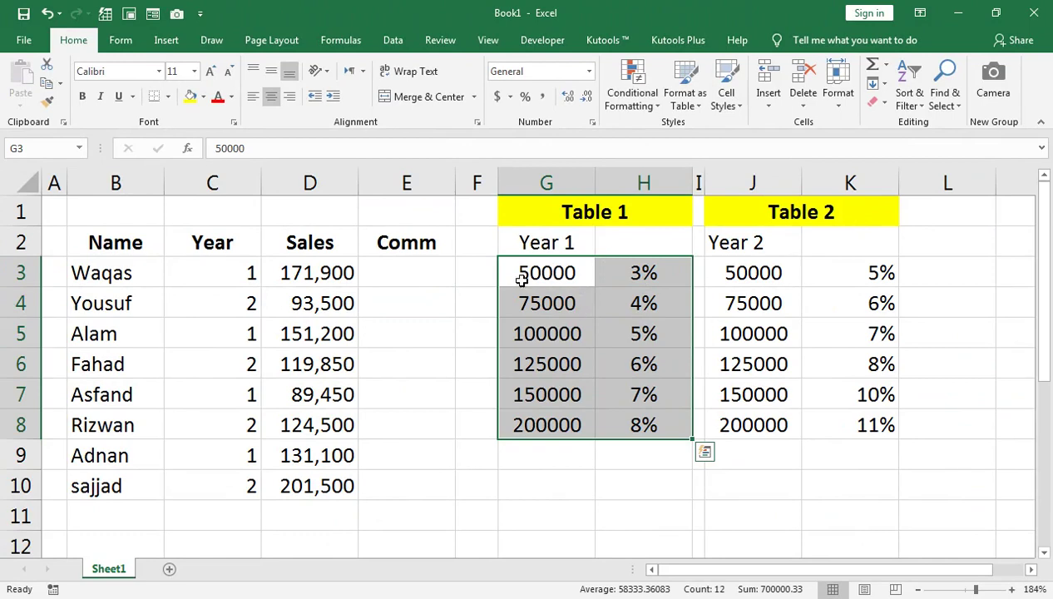
pyautogui.click(50, 147)
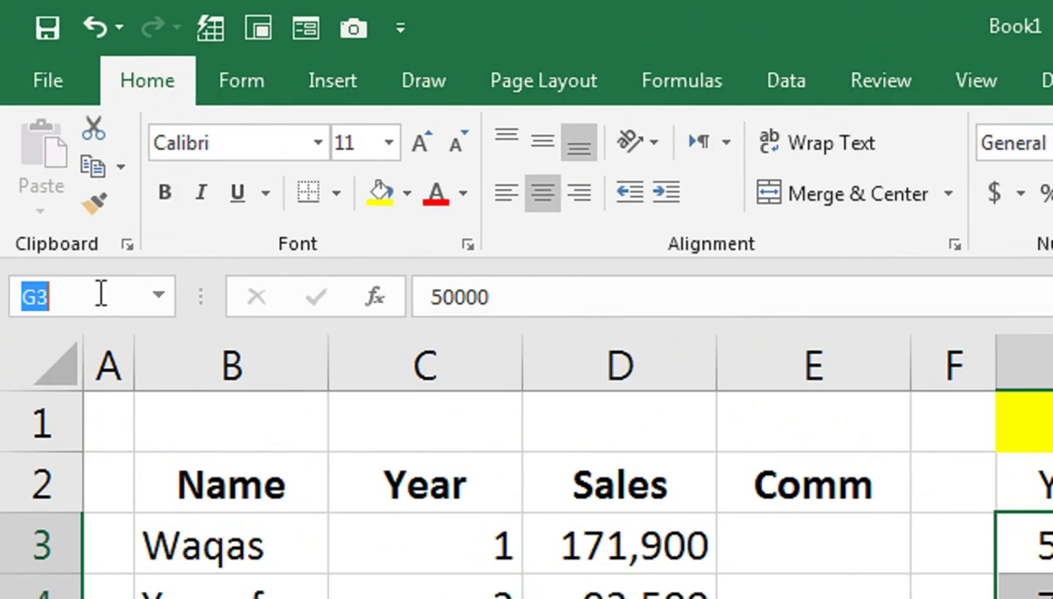
pyautogui.write('TABLE1')
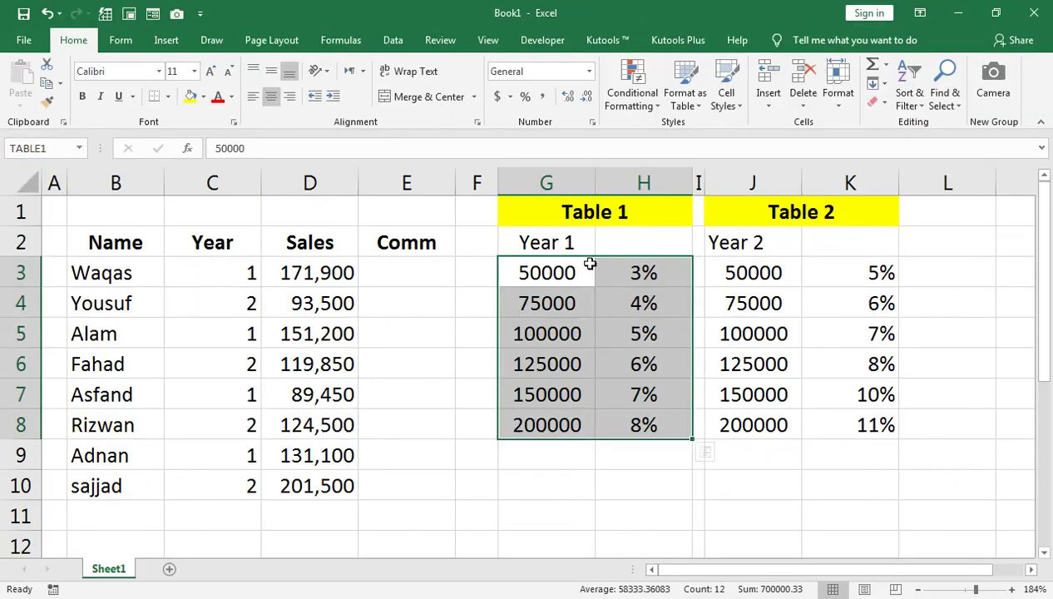
# Name the Year 2 sales and commission rate range J3:K8 as TABLE2
pyautogui.click(755, 272)
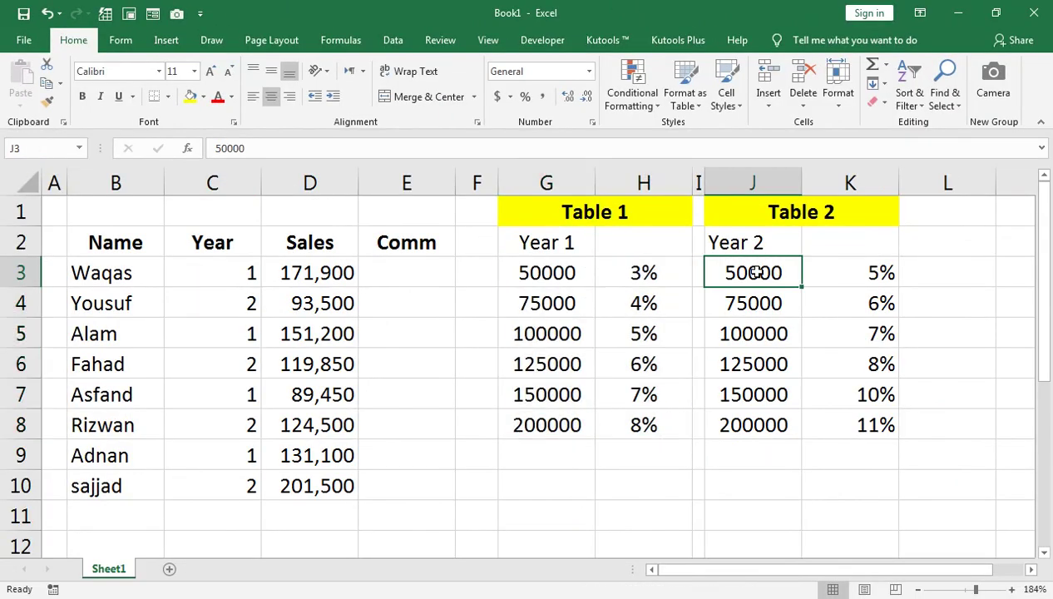
pyautogui.moveTo(755, 272); pyautogui.dragTo(865, 424)
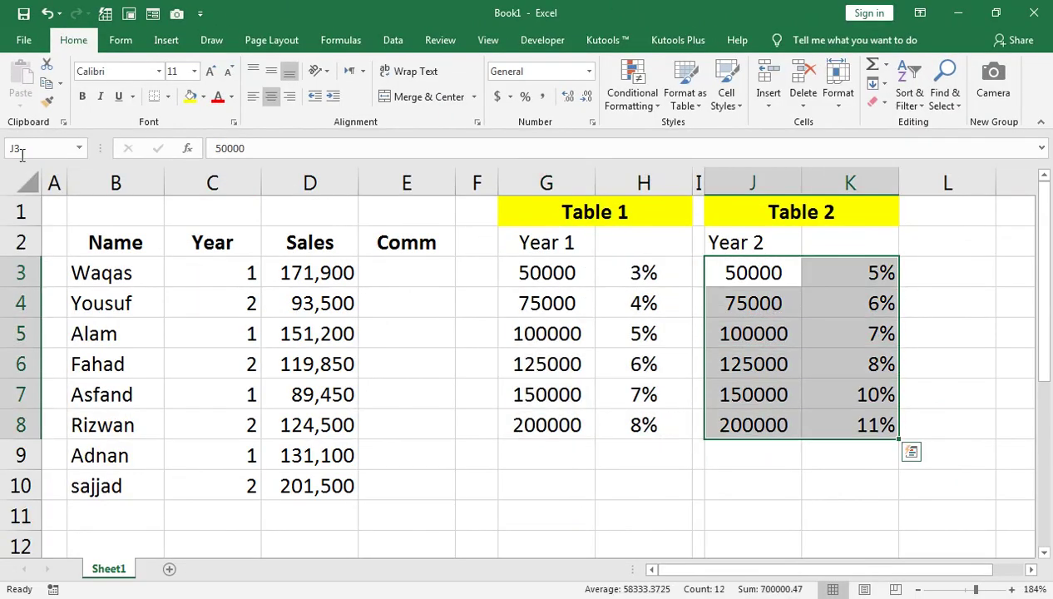
pyautogui.click(35, 148)
pyautogui.write('TA')
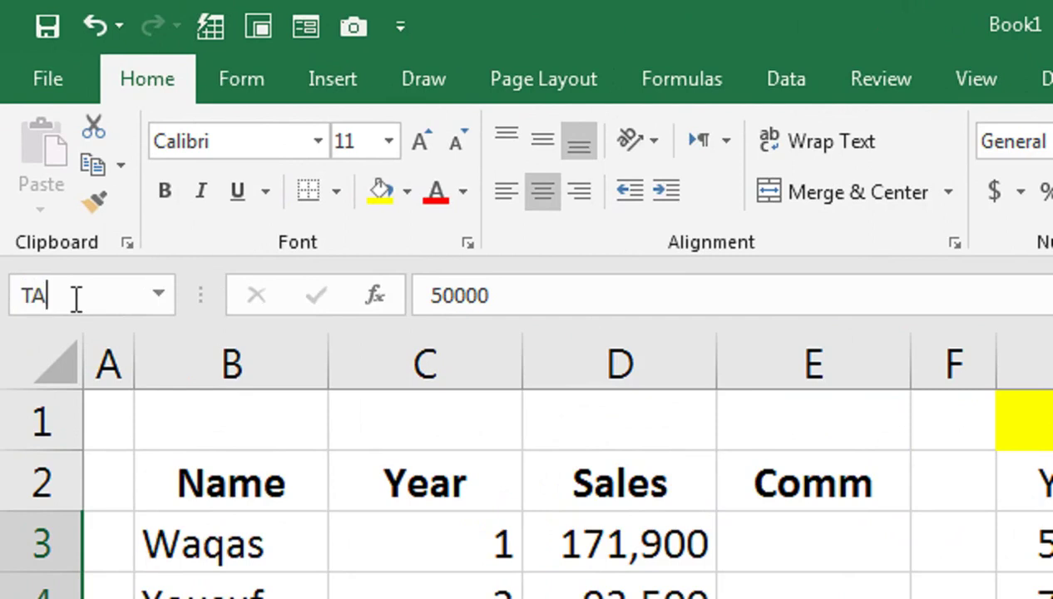
pyautogui.write('BLE2')
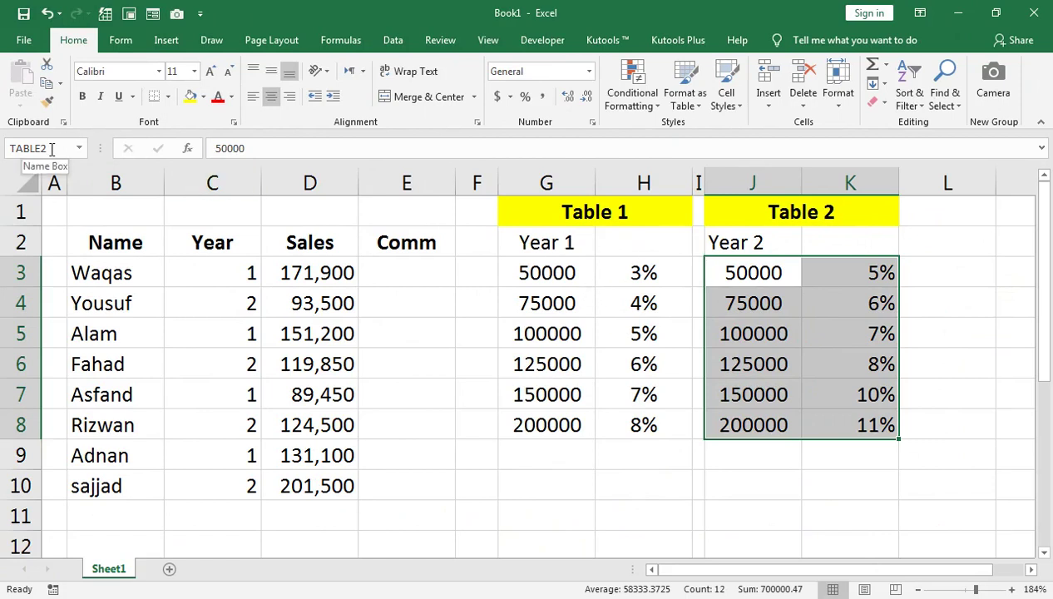
pyautogui.hotkey('ctrl', 'q')
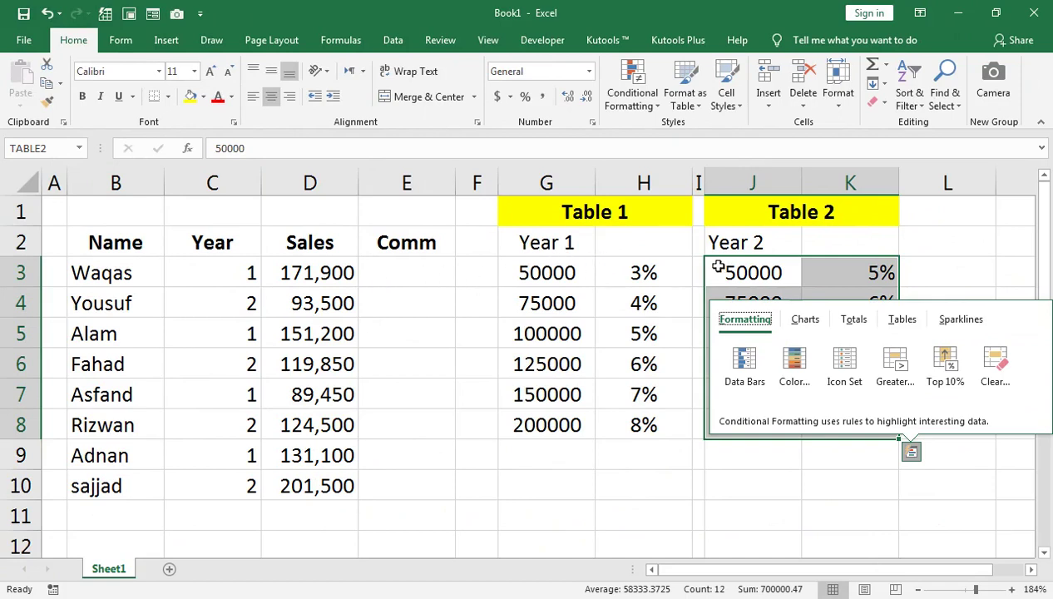
# Start a VLOOKUP formula in cell E3 of the Comm column with D3 as the lookup value
pyautogui.press('Escape')
pyautogui.click(381, 275)
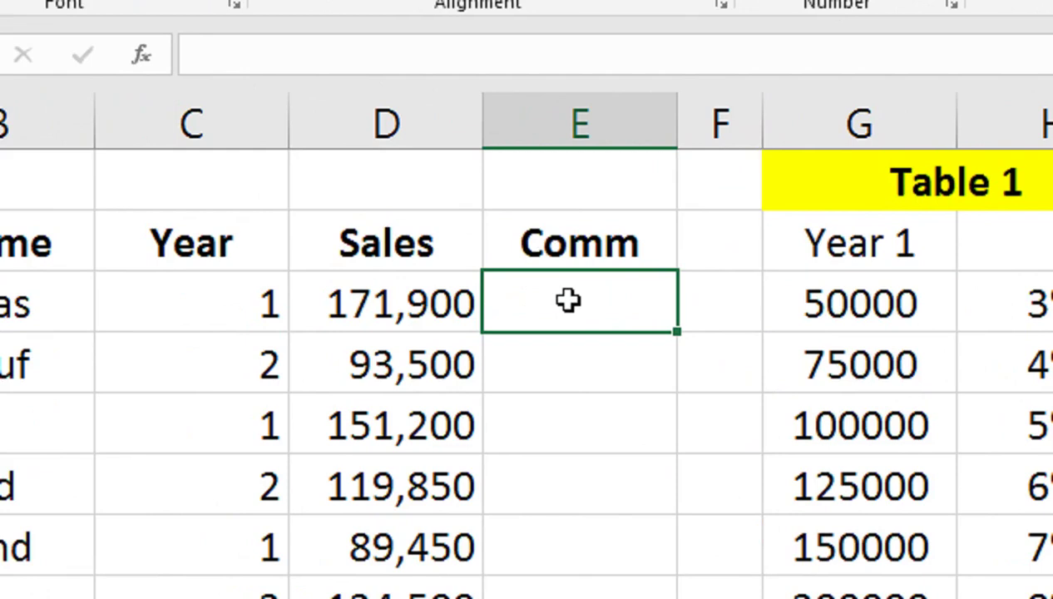
pyautogui.write('=VLOOKUP(')
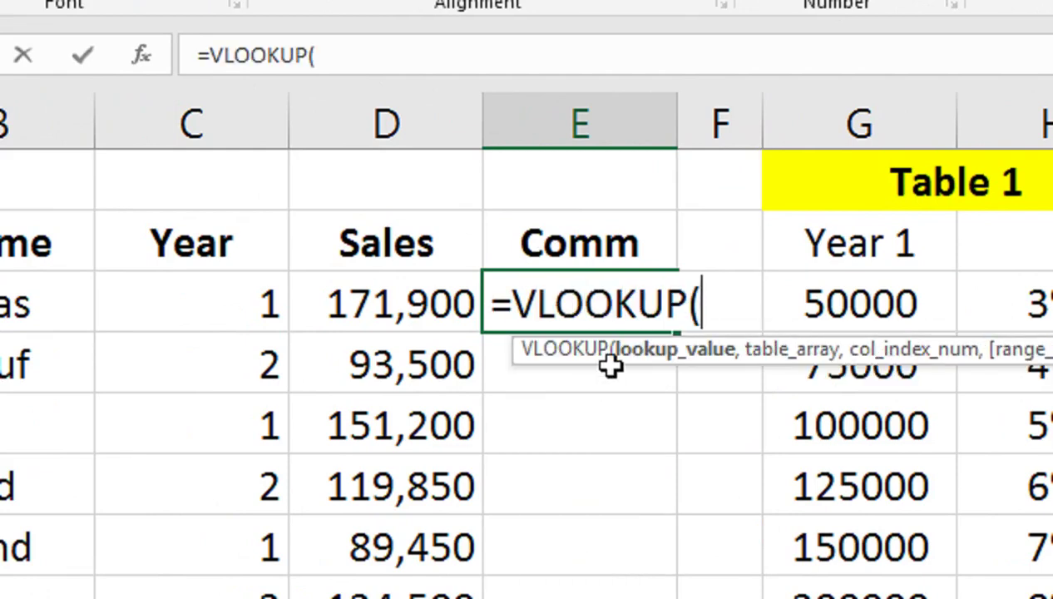
pyautogui.click(410, 304)
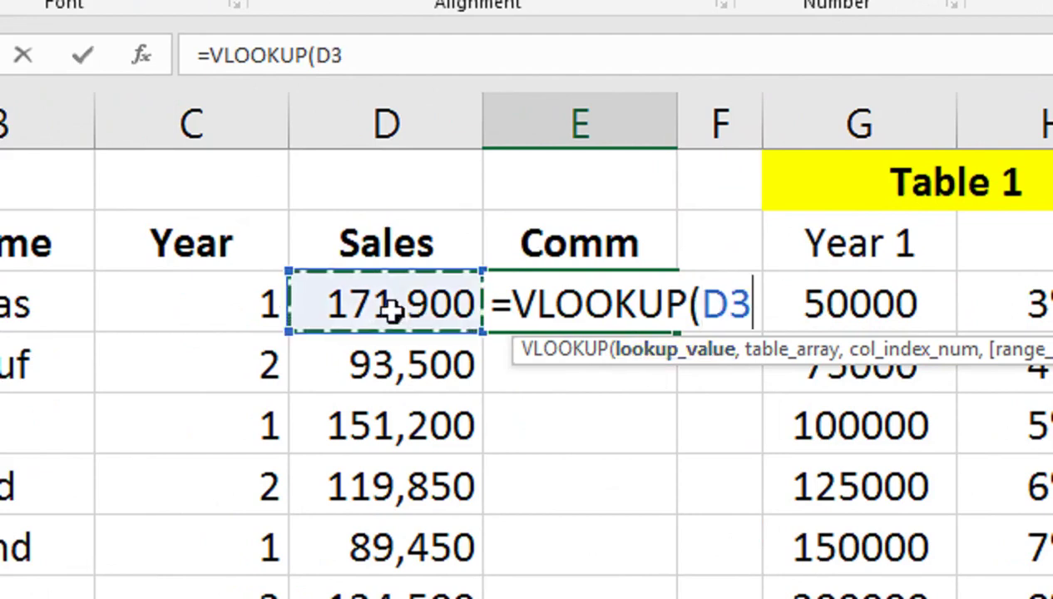
pyautogui.write(',')
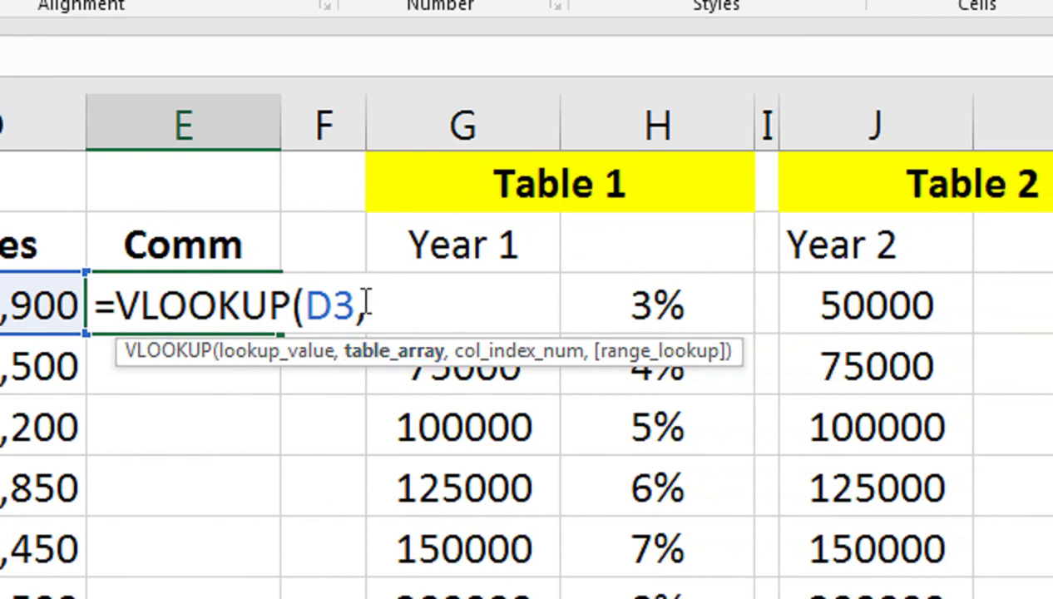
# Nest an IF function as the table array, with the logical test C3<2
pyautogui.write('IF(')
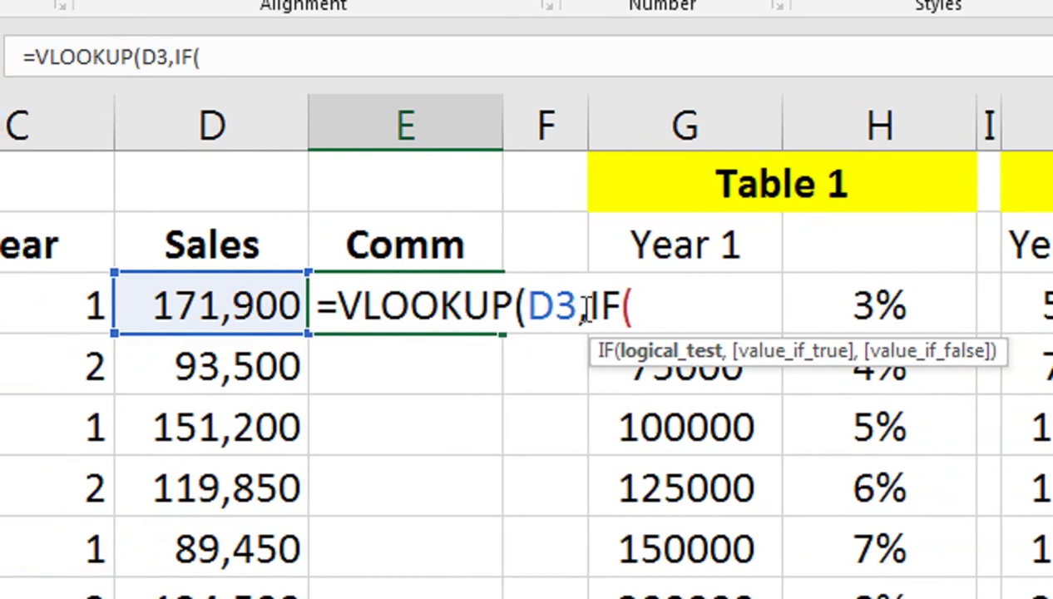
pyautogui.click(586, 306)
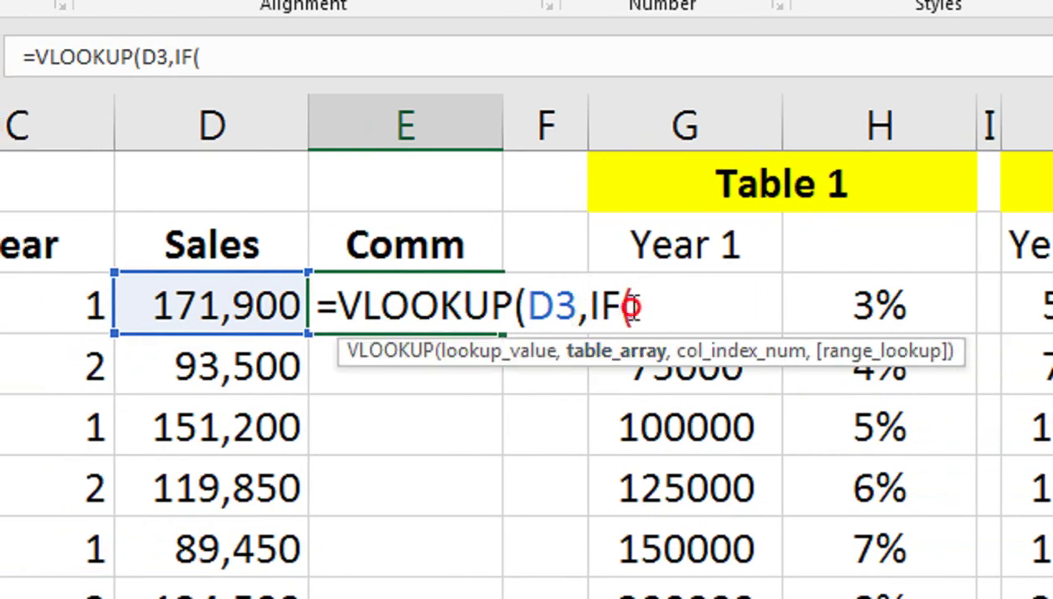
pyautogui.click(633, 306)
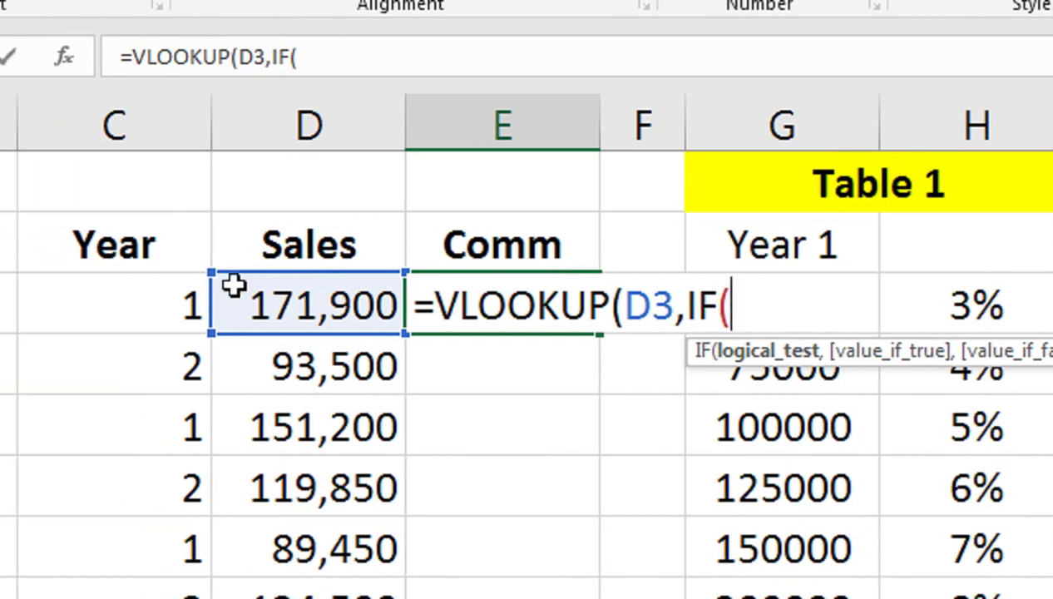
pyautogui.click(187, 304)
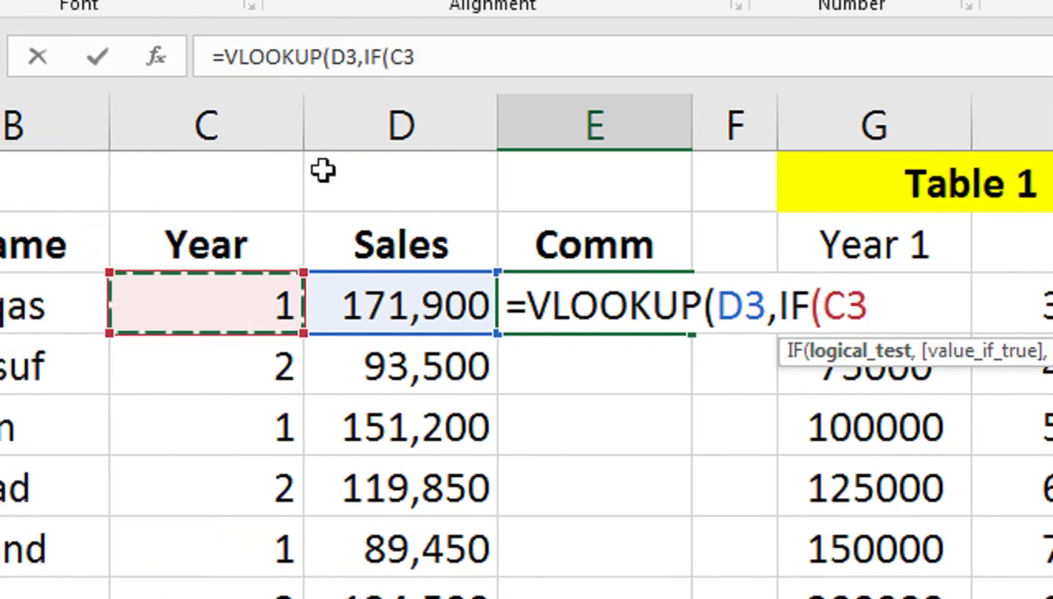
pyautogui.write('<')
pyautogui.write('2')
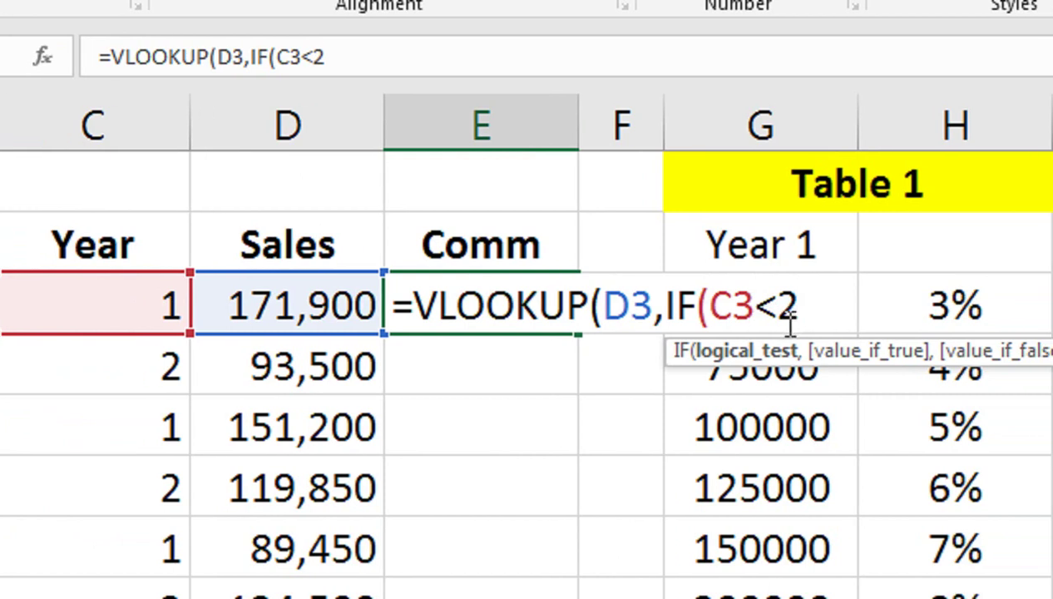
# Set the IF function's value if true to the Year 1 range G3:H8, TABLE1
pyautogui.write(',')
pyautogui.click(992, 298)
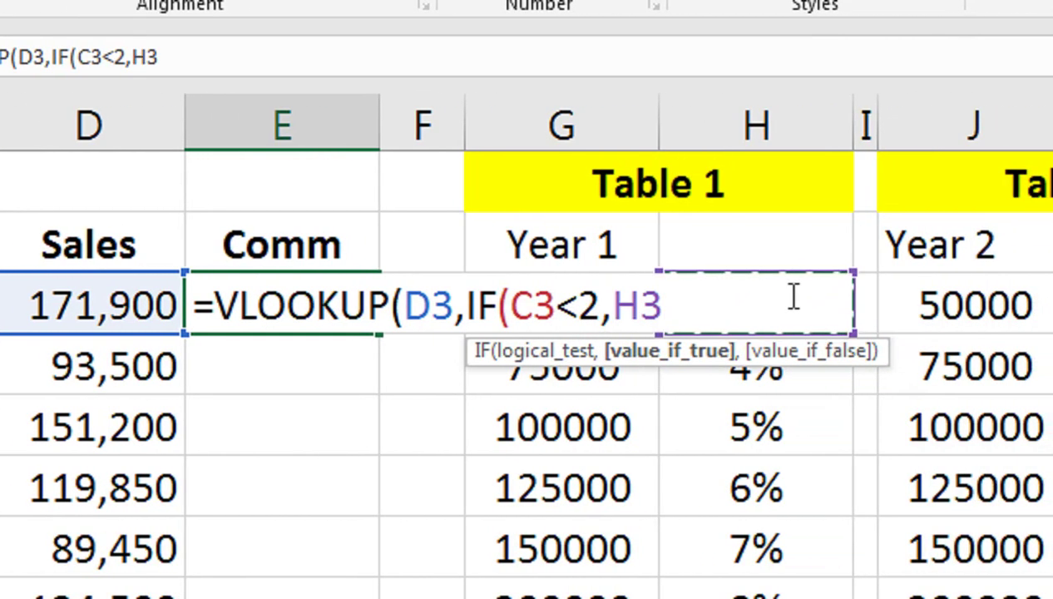
pyautogui.hotkey('shift', 'Left')
pyautogui.hotkey('shift', 'Down')
pyautogui.hotkey('shift', 'Down')
pyautogui.hotkey('shift', 'Down')
pyautogui.hotkey('shift', 'Down')
pyautogui.hotkey('shift', 'Down')
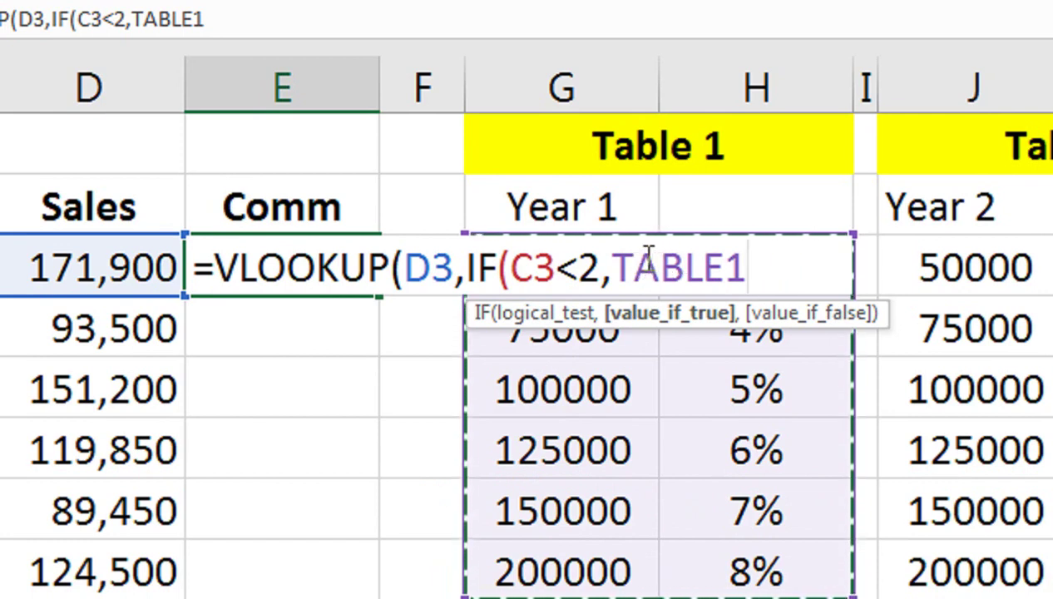
# Set the IF function's value if false to TABLE2 and close the IF function
pyautogui.write(',')
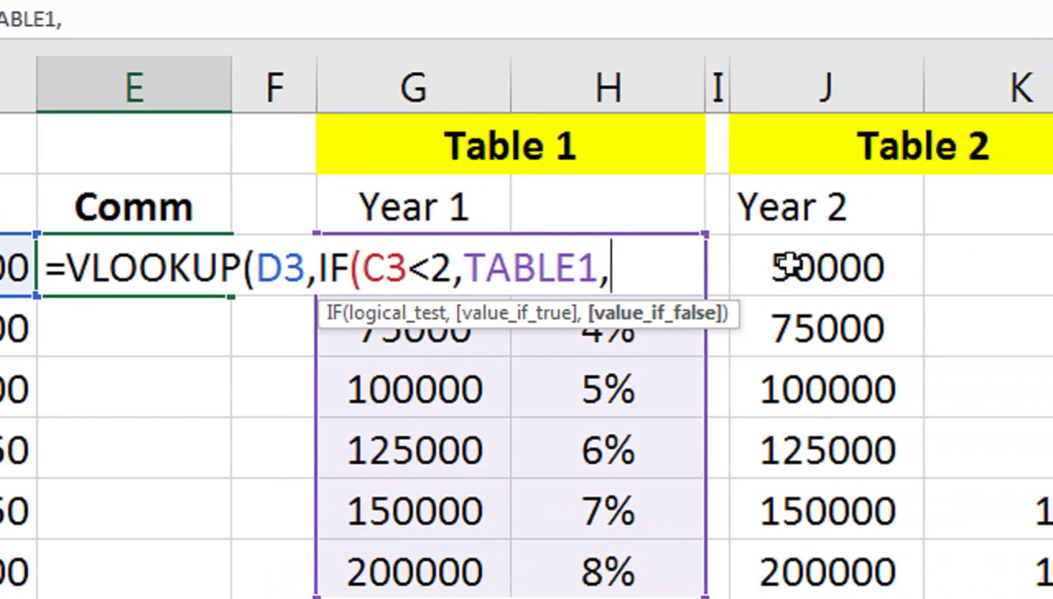
pyautogui.write('TAB')
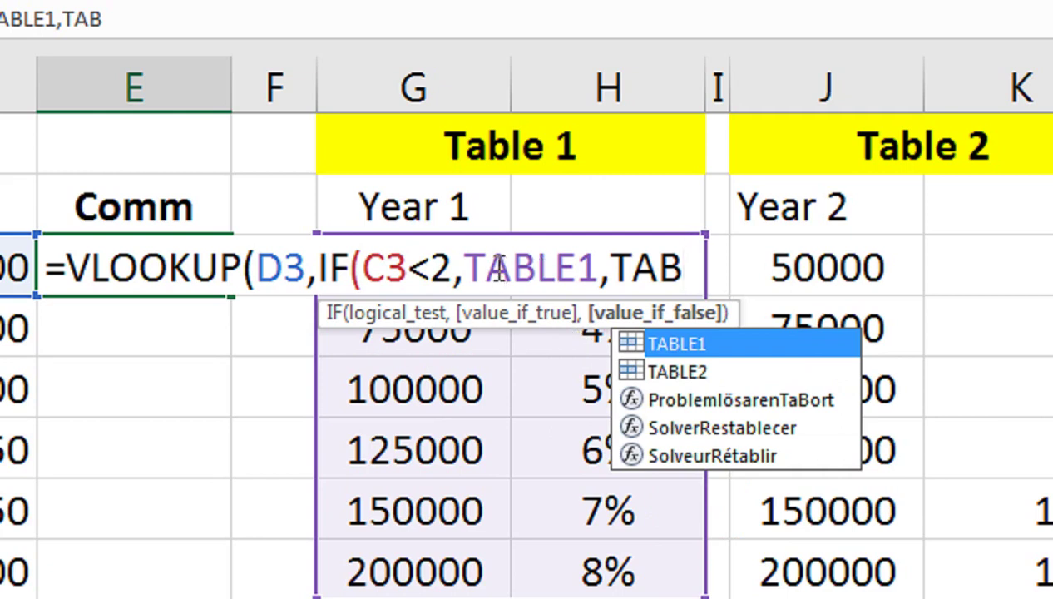
pyautogui.press('Down')
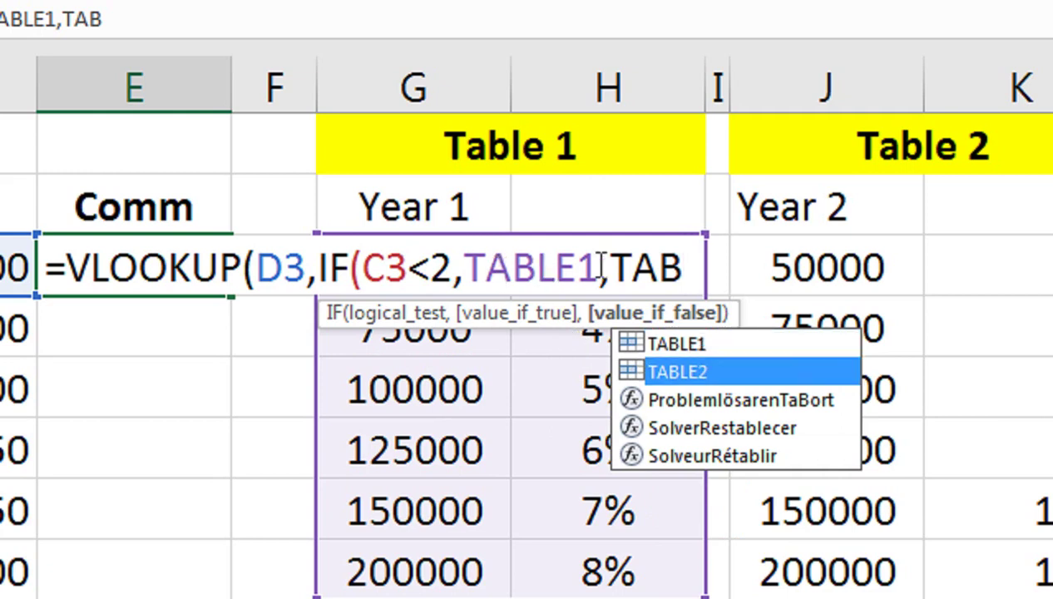
pyautogui.press('Tab')
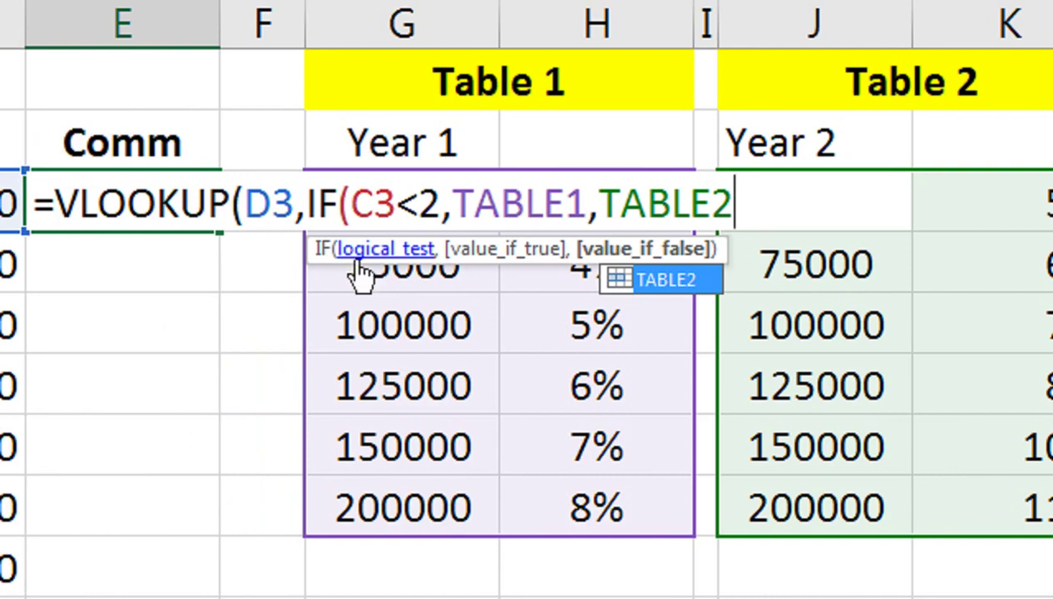
pyautogui.write(')')
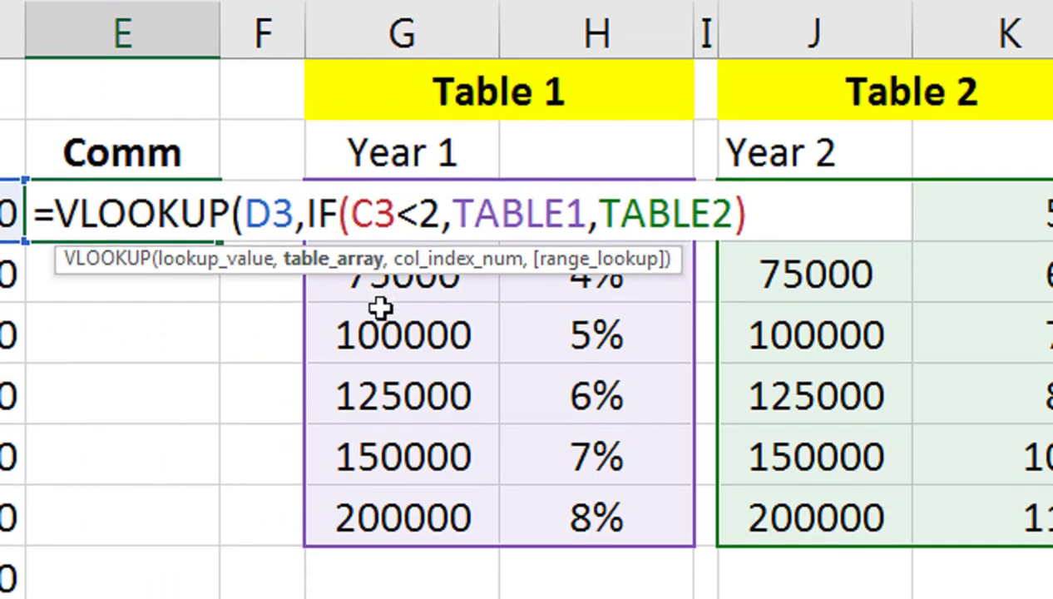
# Complete the VLOOKUP formula with column index 2 and TRUE for an approximate match
pyautogui.write(',')
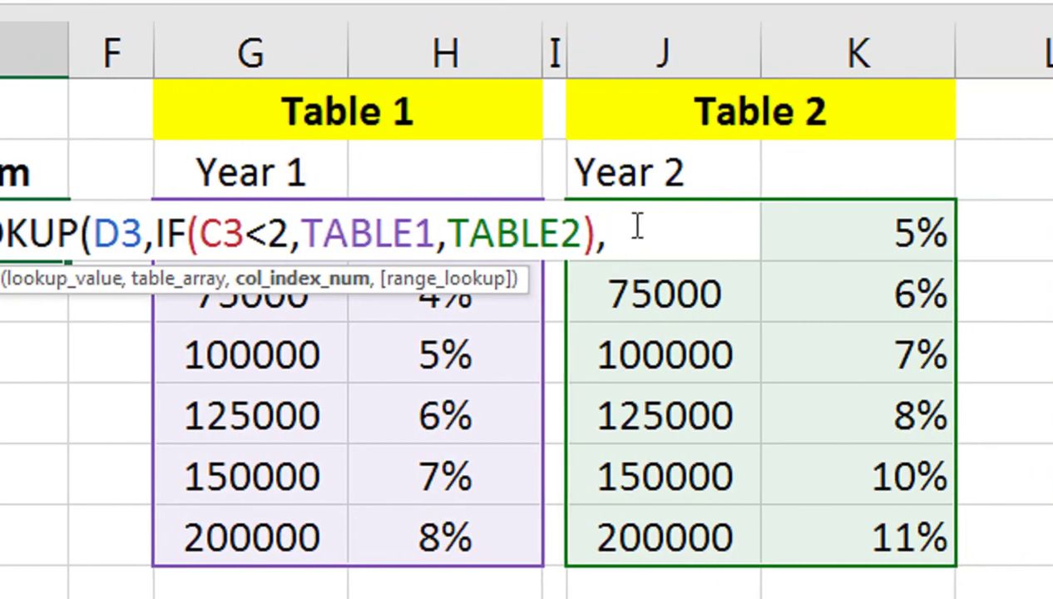
pyautogui.write('2,')
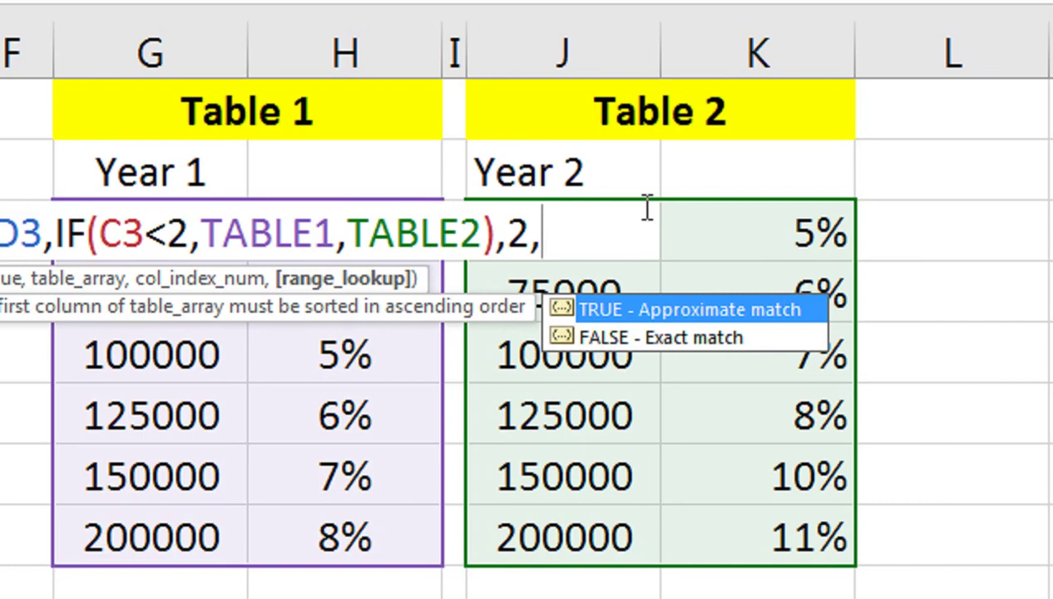
pyautogui.press('Down')
pyautogui.press('Up')
pyautogui.press('Tab')
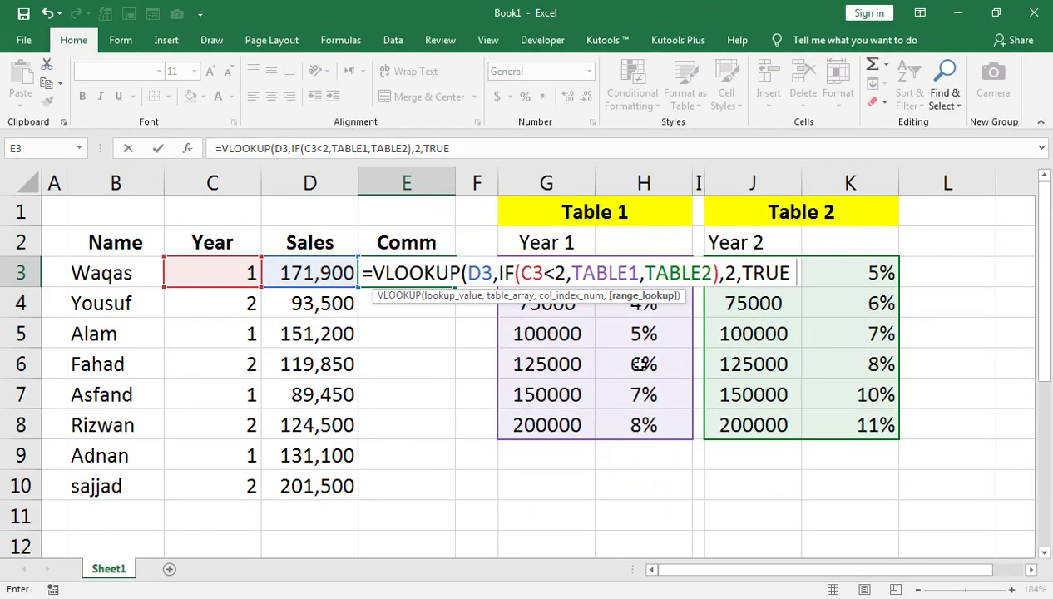
pyautogui.write(')')
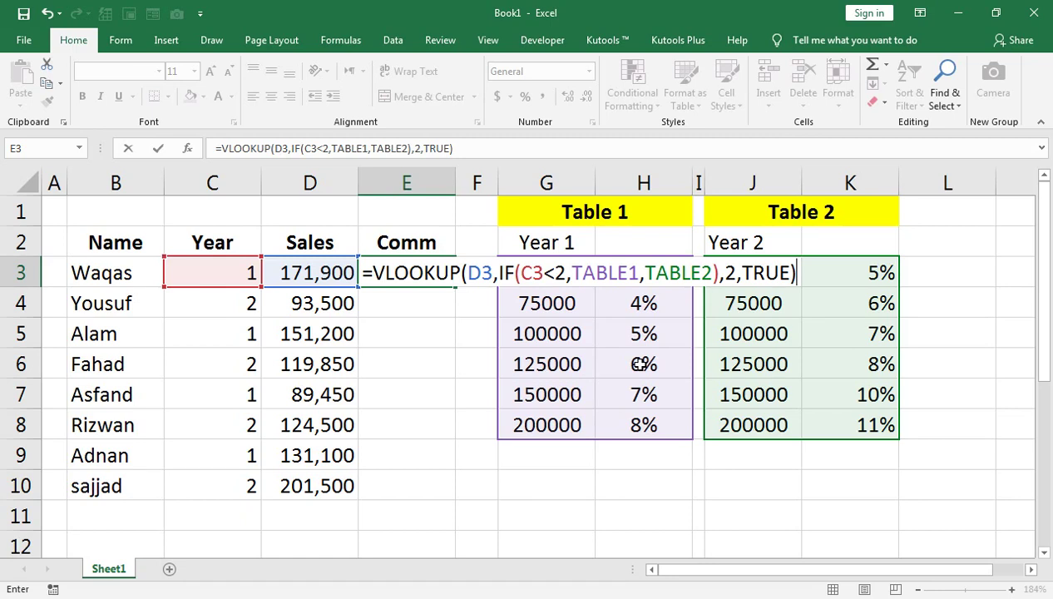
pyautogui.press('Return')
# Fill the commission formula from E3 down through E10 and review the formula in E3
pyautogui.click(389, 276)
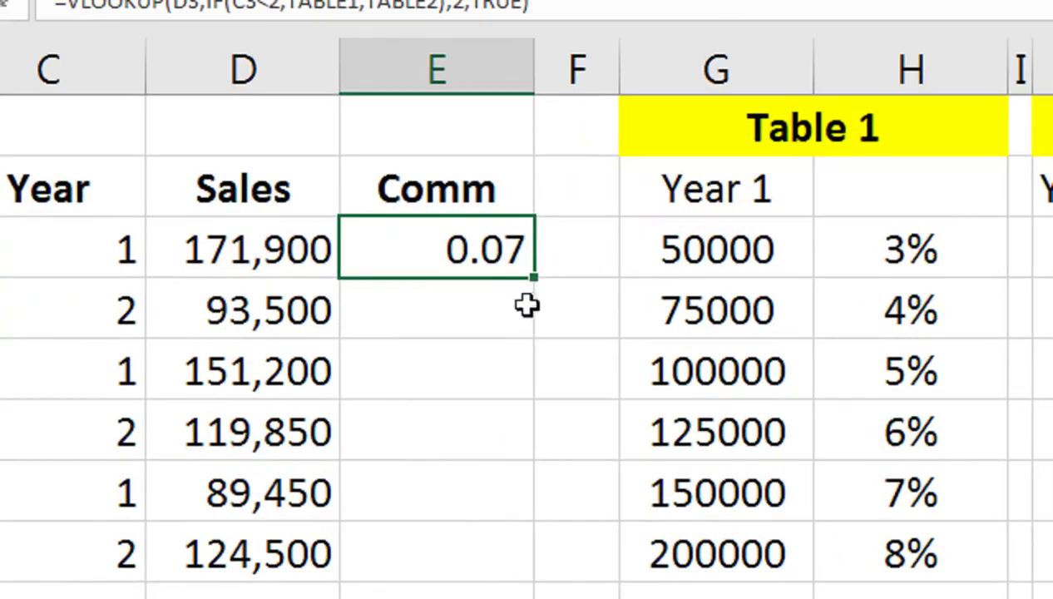
pyautogui.moveTo(455, 288); pyautogui.dragTo(428, 499)
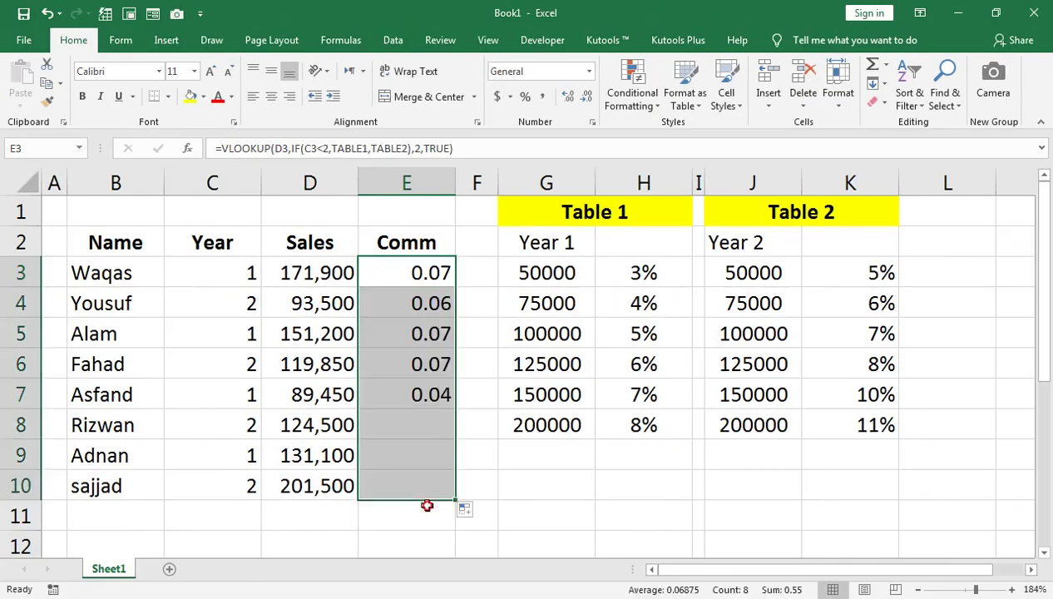
pyautogui.click(428, 505)
pyautogui.doubleClick(427, 276)
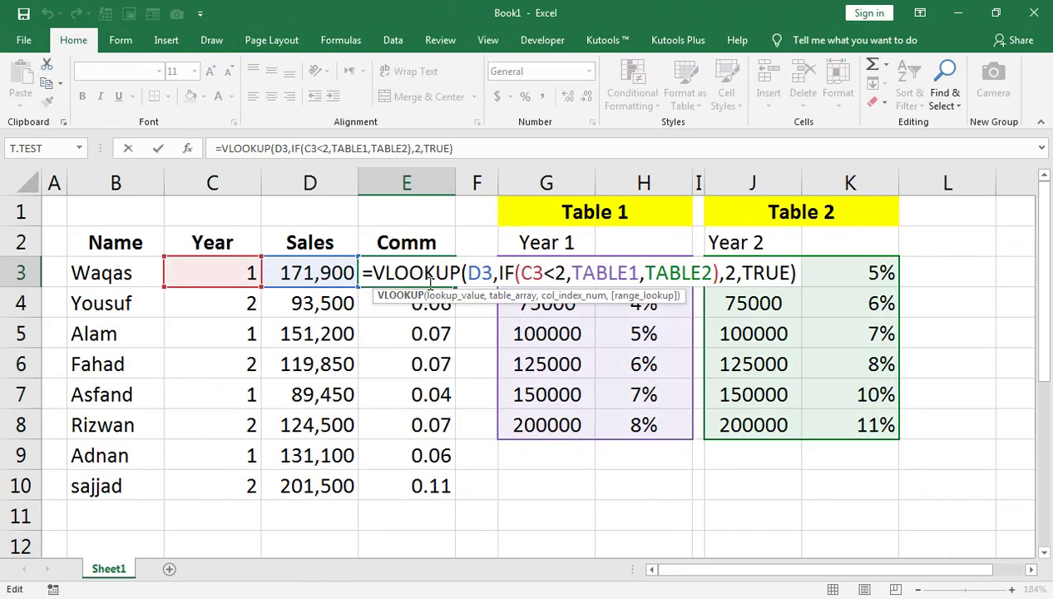
pyautogui.press('Return')
# Format the commission values in E3:E10 as percentages
pyautogui.click(428, 279)
pyautogui.hotkey('ctrl', 'shift', 'Down')
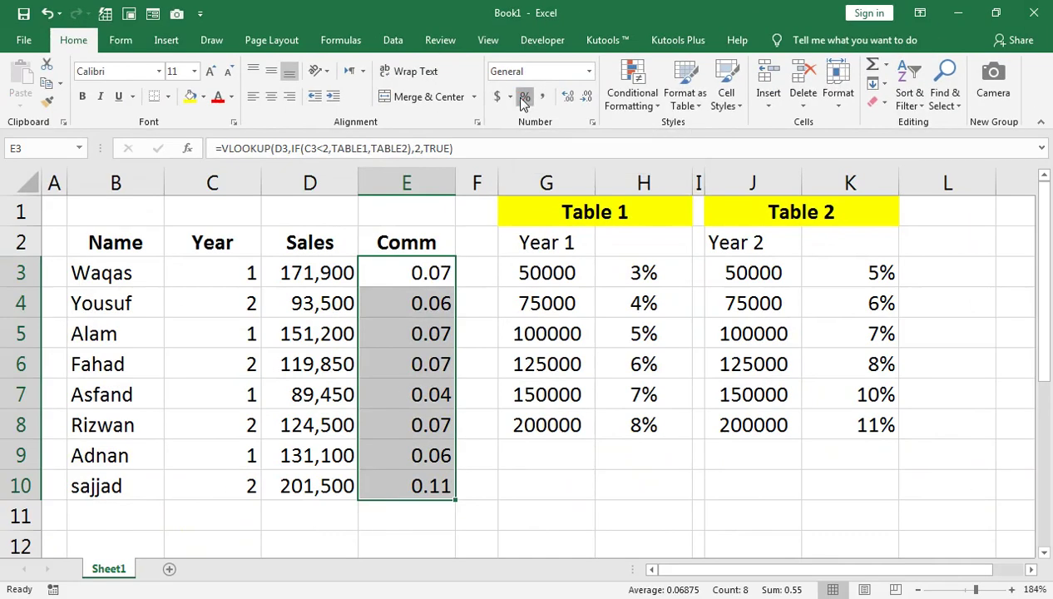
pyautogui.click(532, 194)
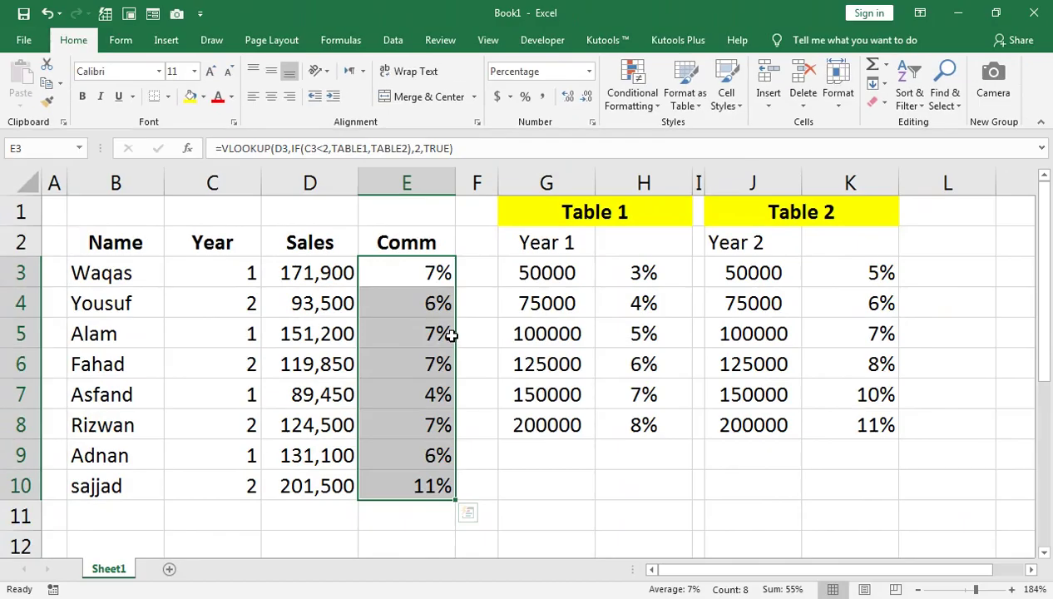
# Switch to the web browser showing the YouTube channel's videos page
pyautogui.hotkey('ctrl', 'q')
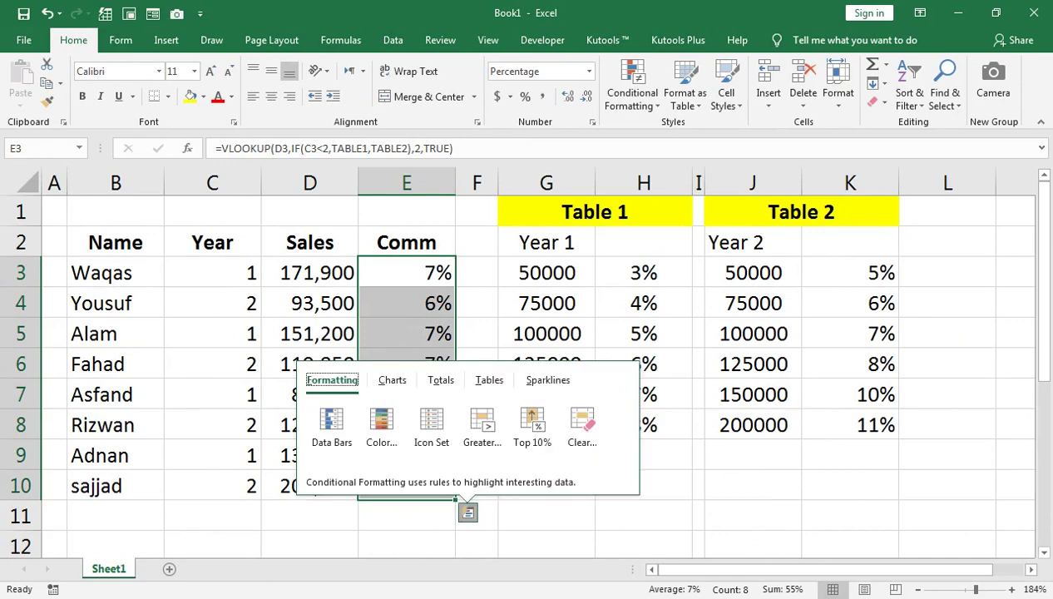
pyautogui.click(236, 597)
pyautogui.click(285, 524)
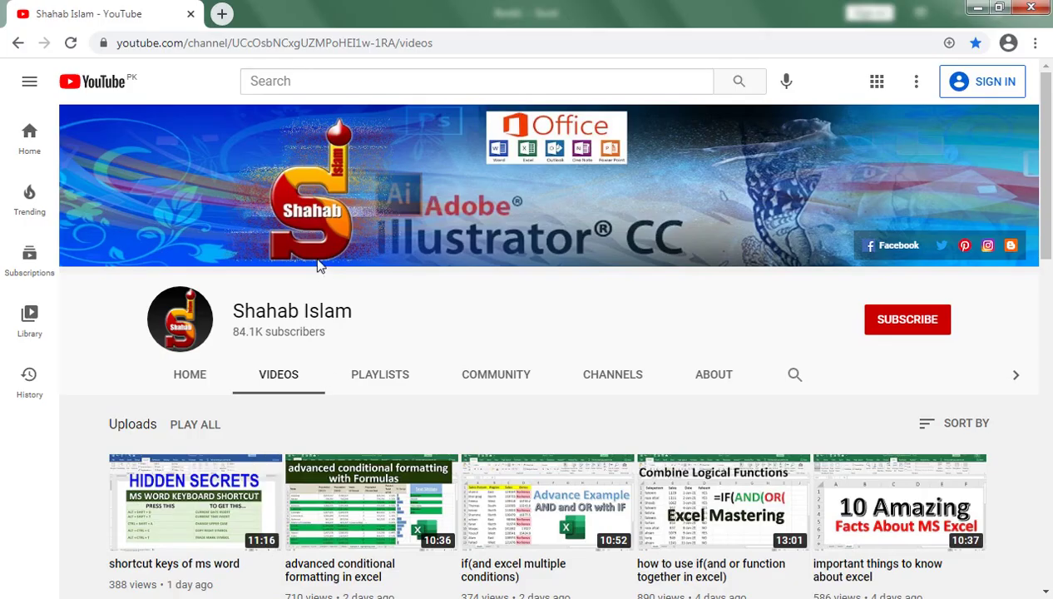